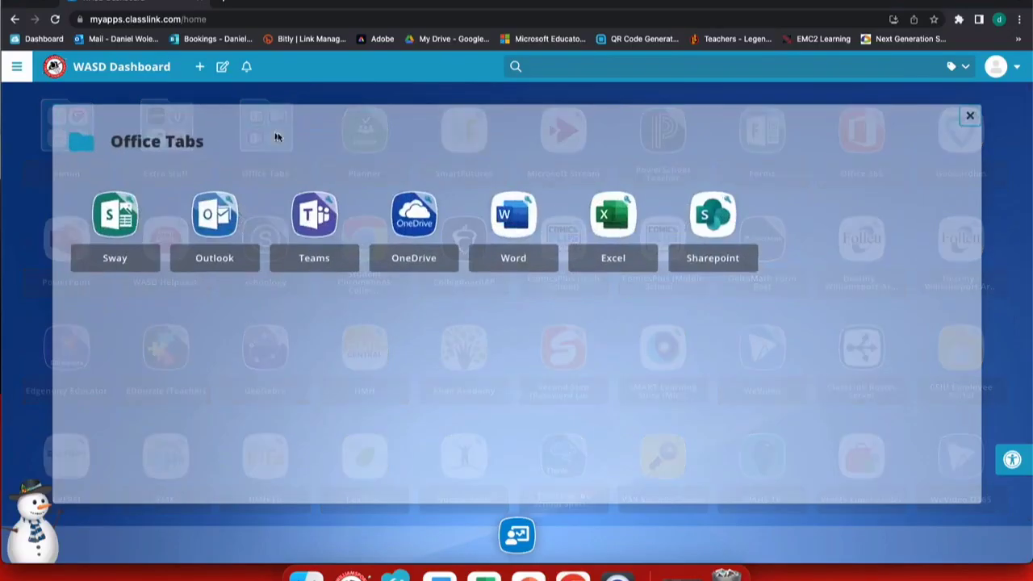
Launch SharePoint from the Office Tabs folder on the ClassLink dashboard
left_click(707, 213)
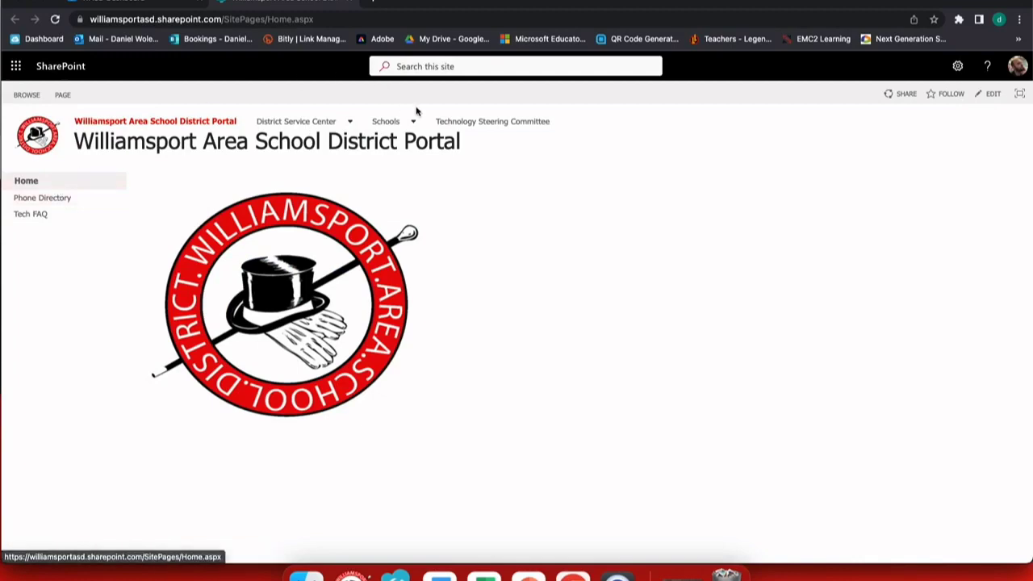
Go to the SharePoint start page and bring up the Create a site panel
mouse_move(414, 123)
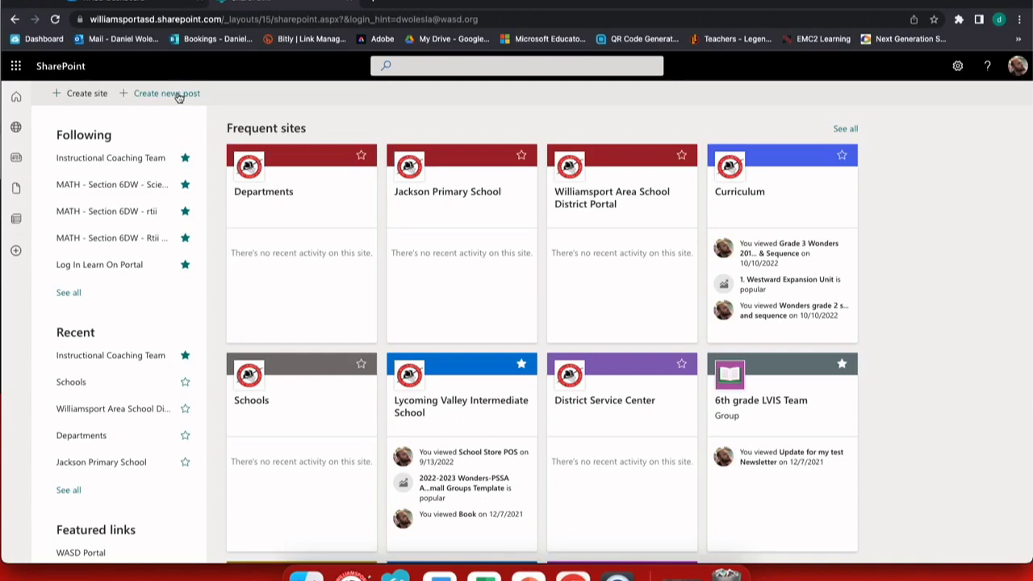
left_click(89, 94)
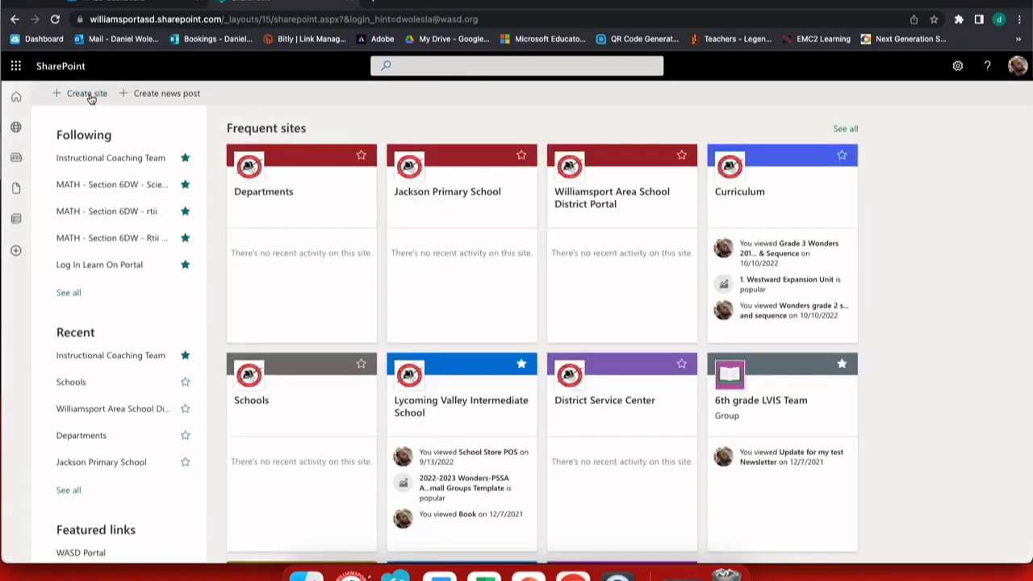
left_click(87, 94)
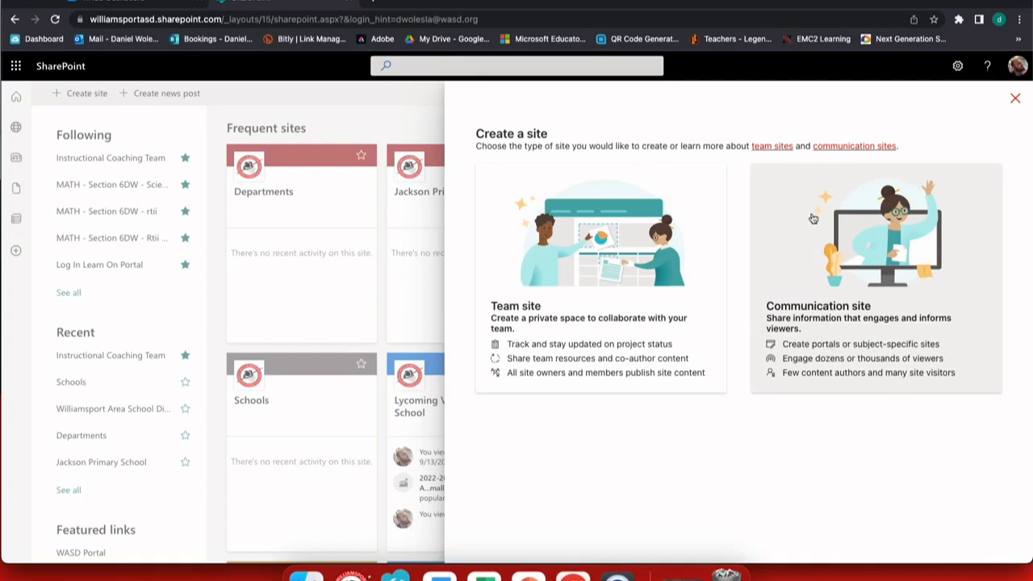
Create a communication site 'Mr. W.'s 2023-2024' described as 'A class newsletter for my students.'
left_click(823, 241)
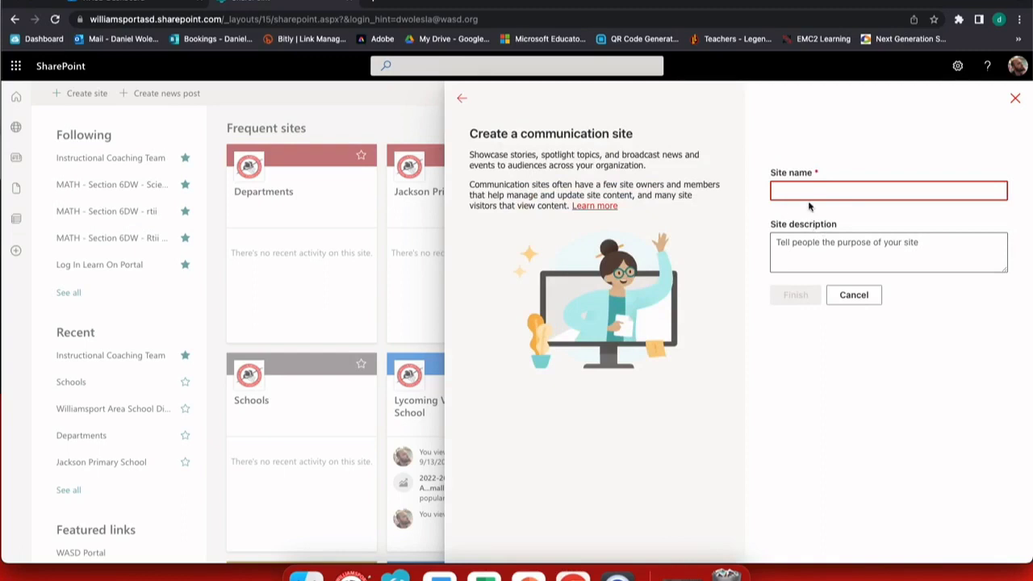
type("Mr. W")
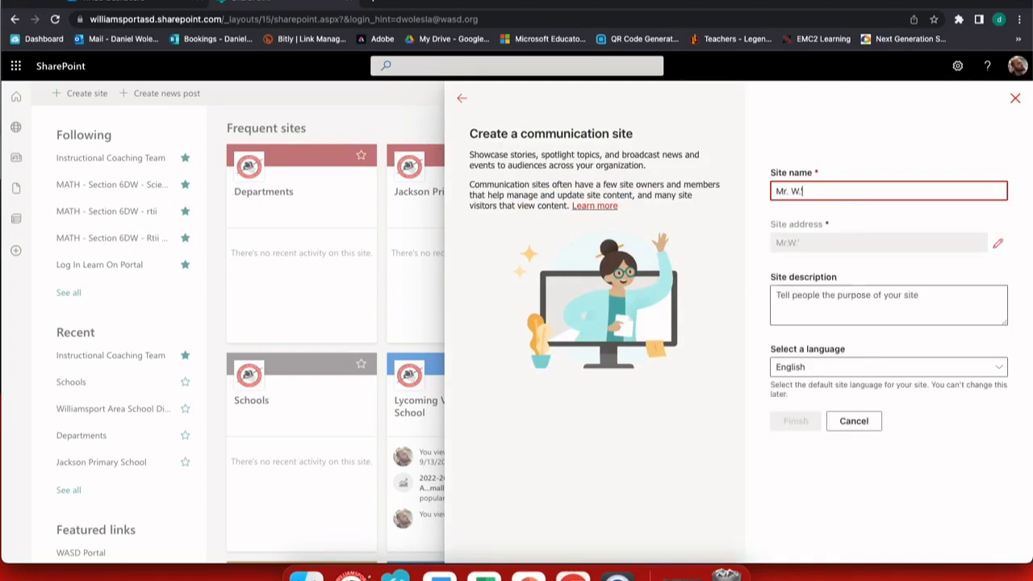
type(".'s 2023-2024")
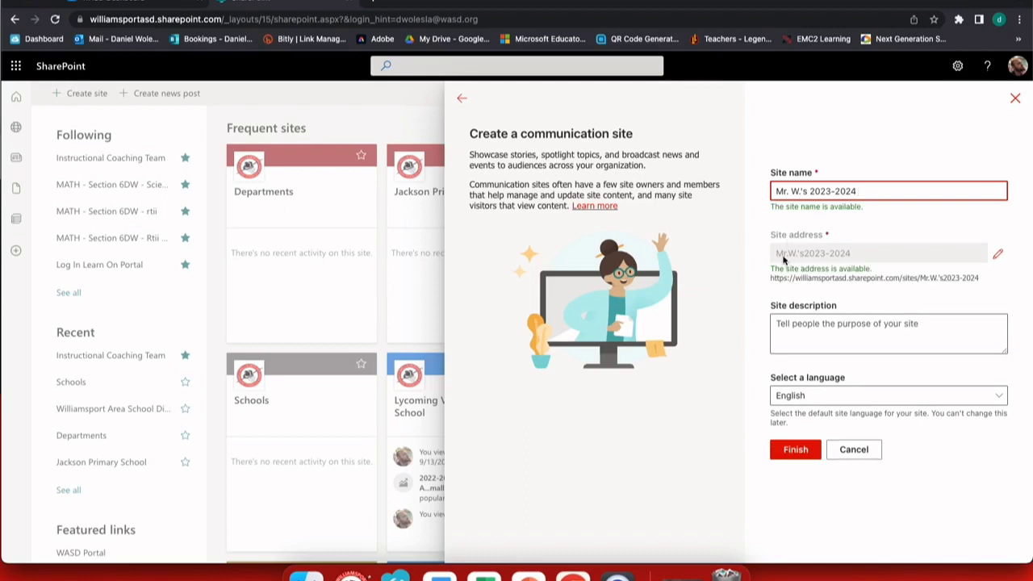
left_click(807, 331)
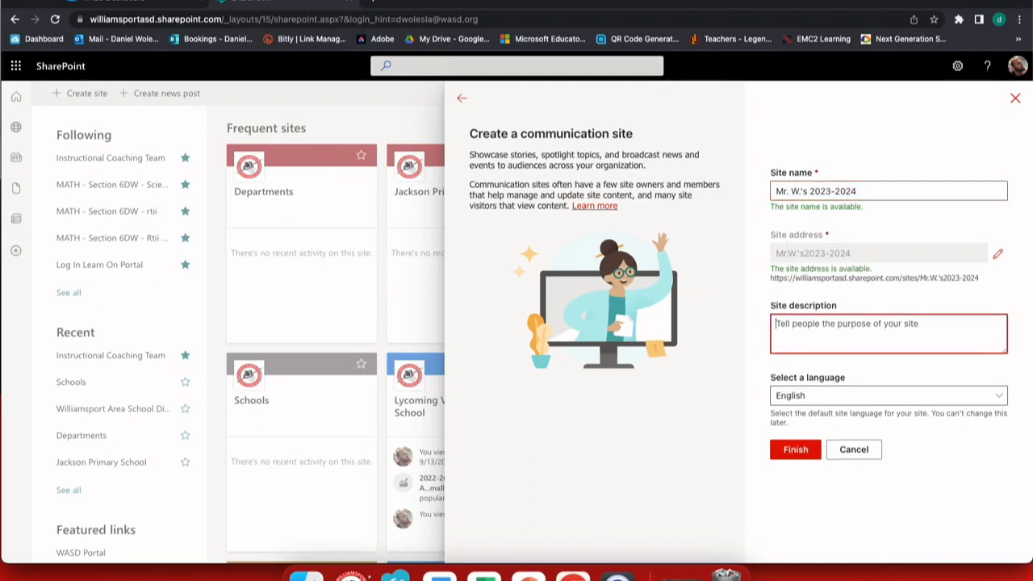
type("A c")
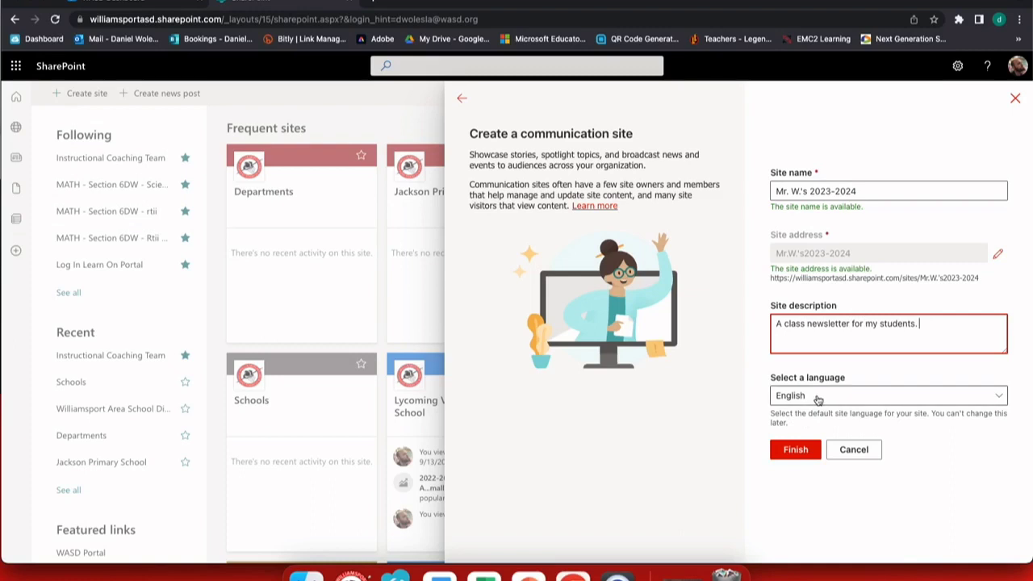
left_click(799, 450)
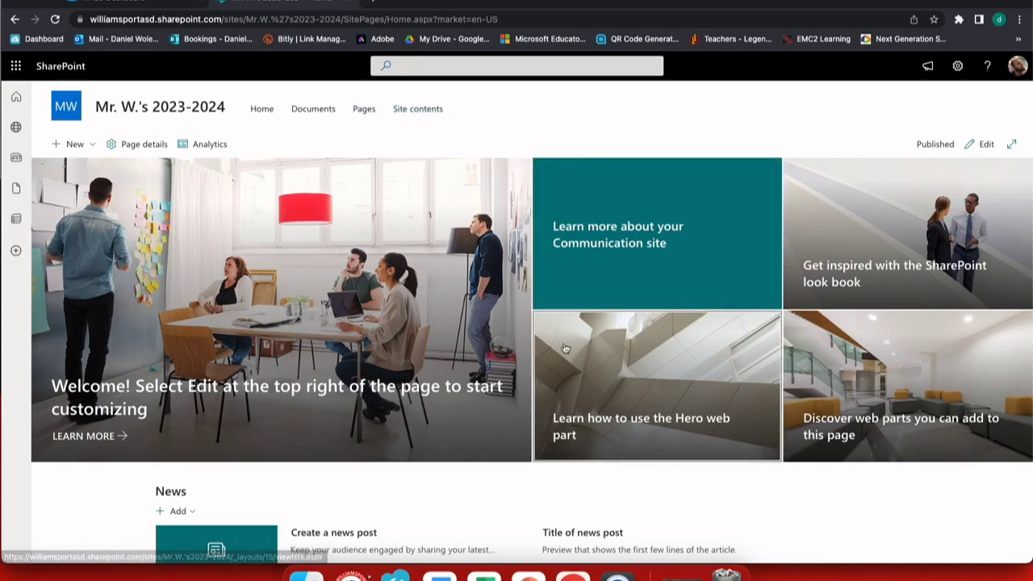
Scroll down the new site's home page to its News section
scroll(599, 396, "down", 3)
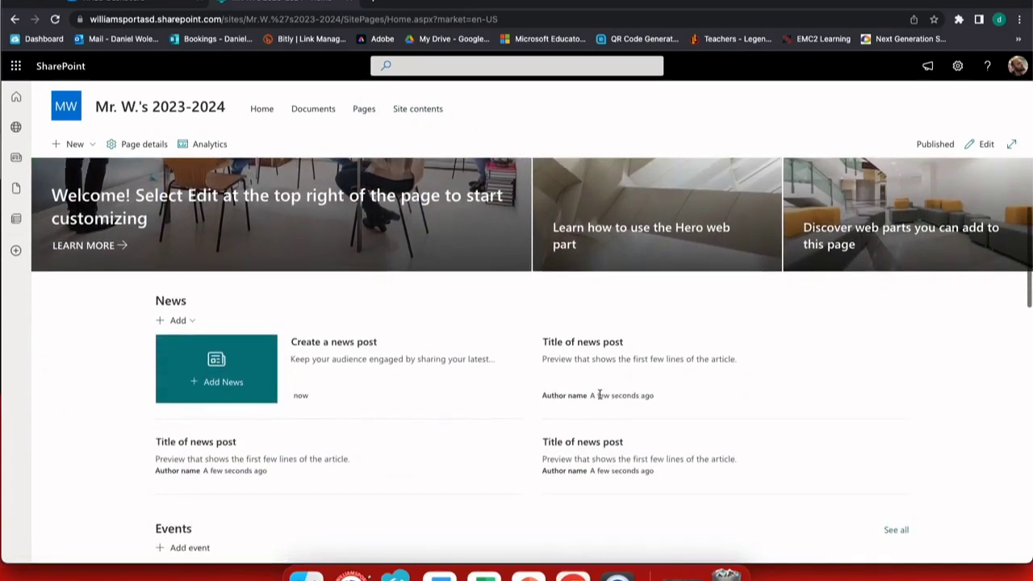
Start a new news post from the Basic text template
left_click(226, 380)
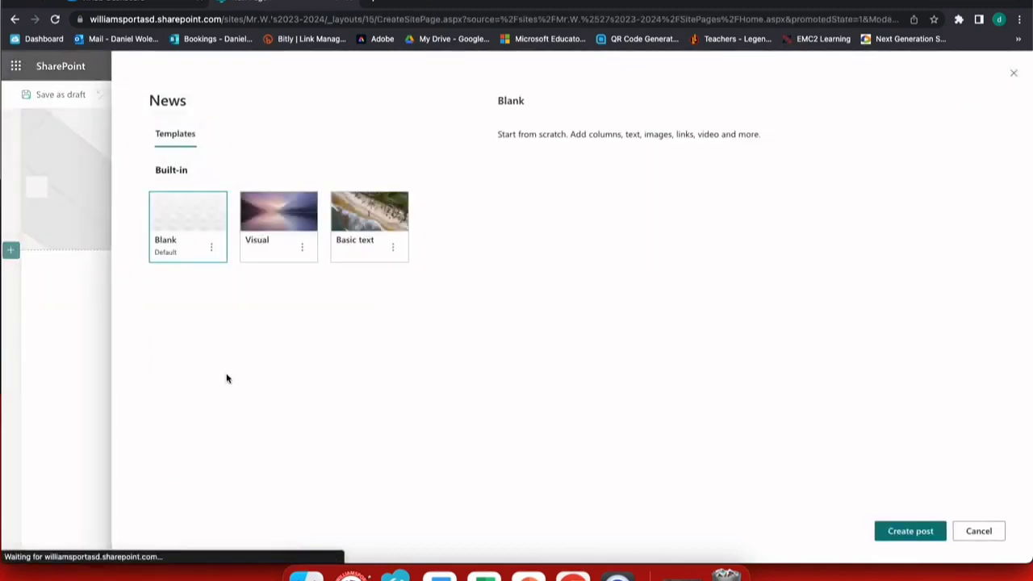
left_click(280, 233)
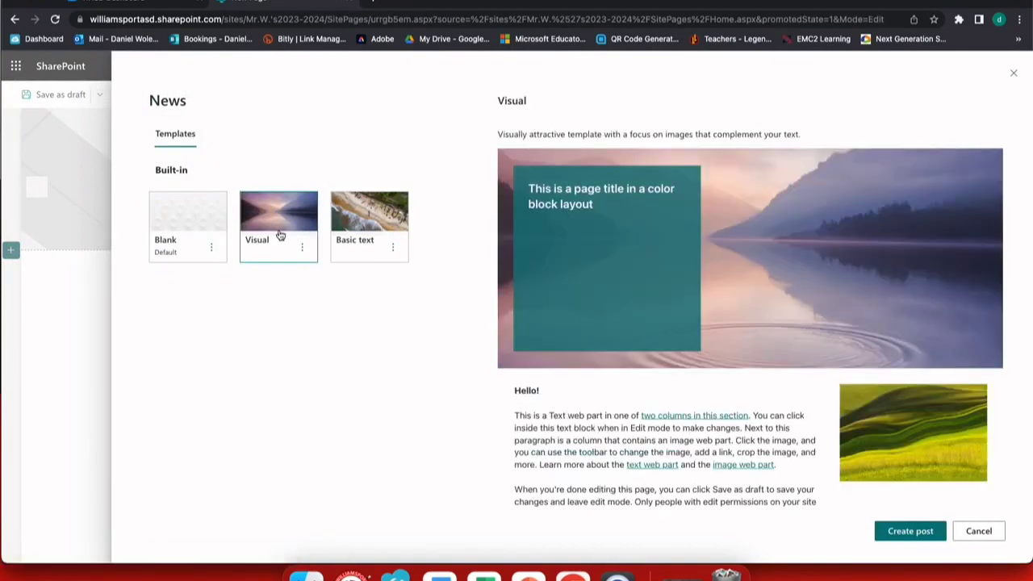
left_click(384, 218)
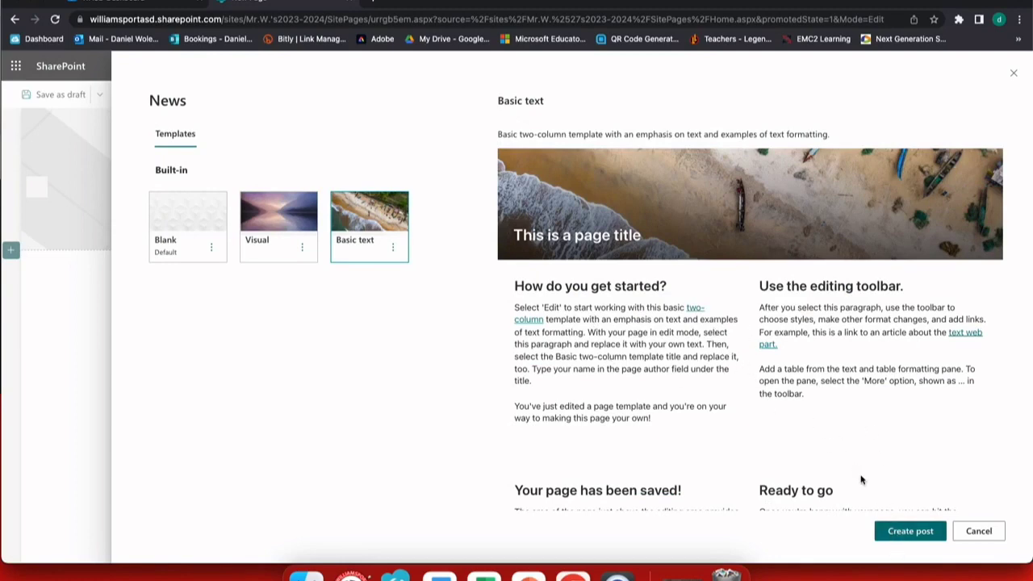
left_click(894, 539)
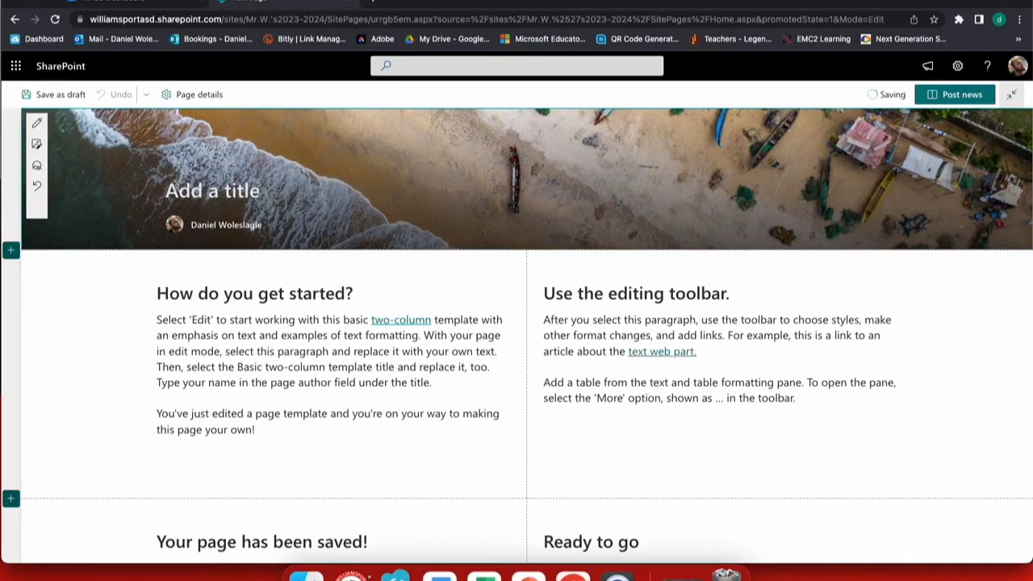
type("January N")
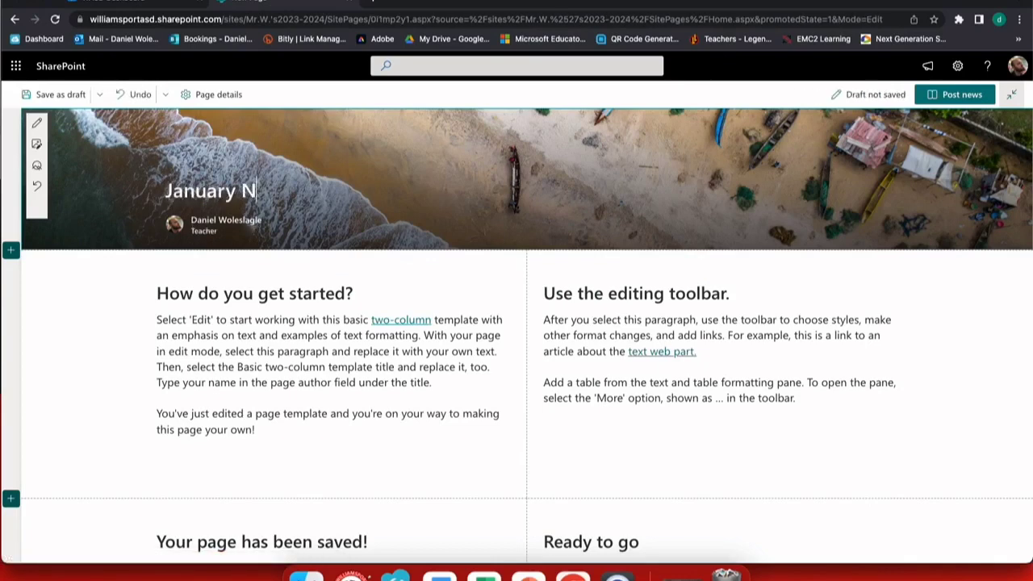
type("ewsletter")
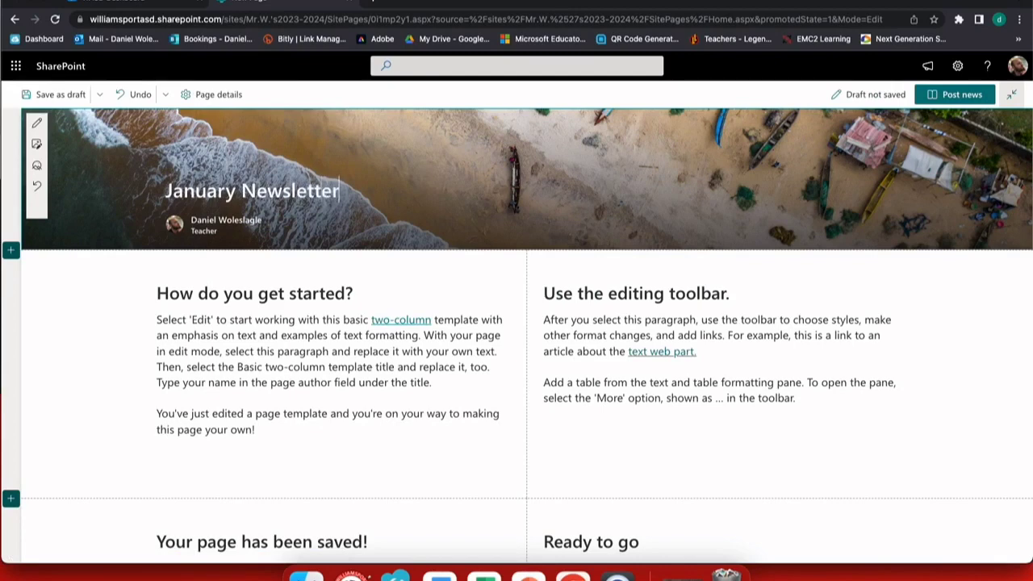
left_click(185, 295)
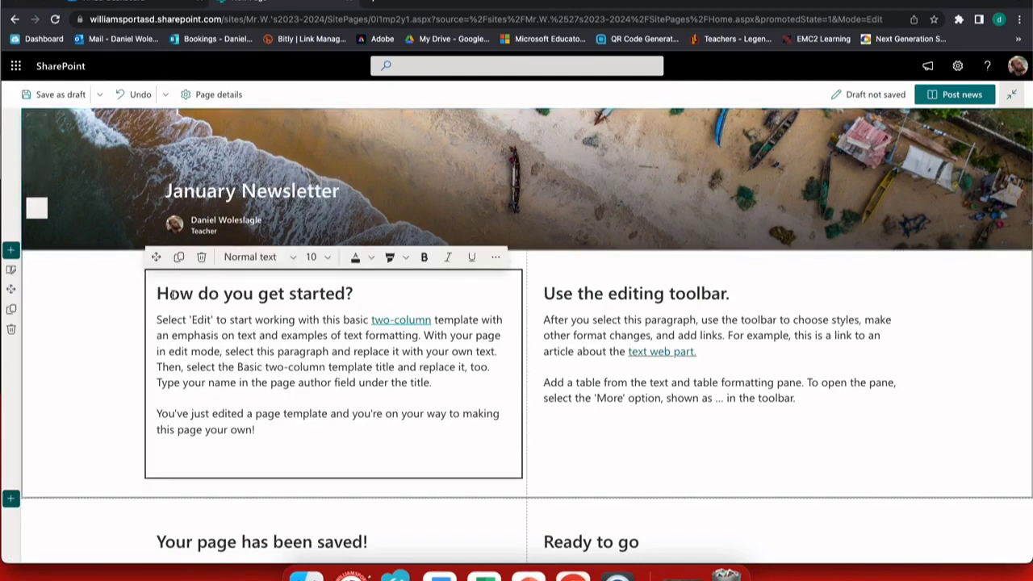
left_click(339, 191)
left_click(212, 292)
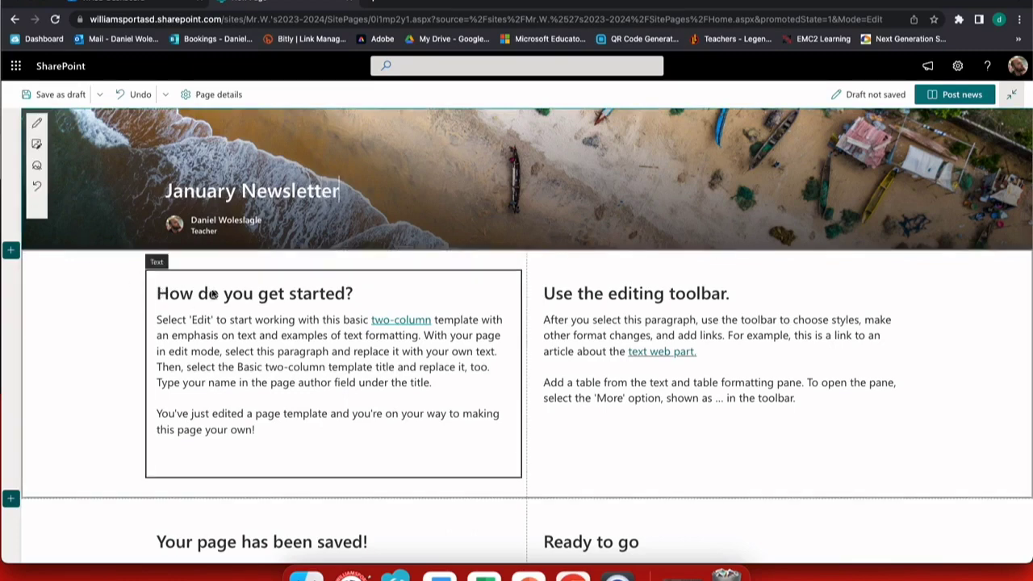
left_click_drag(160, 293, 359, 290)
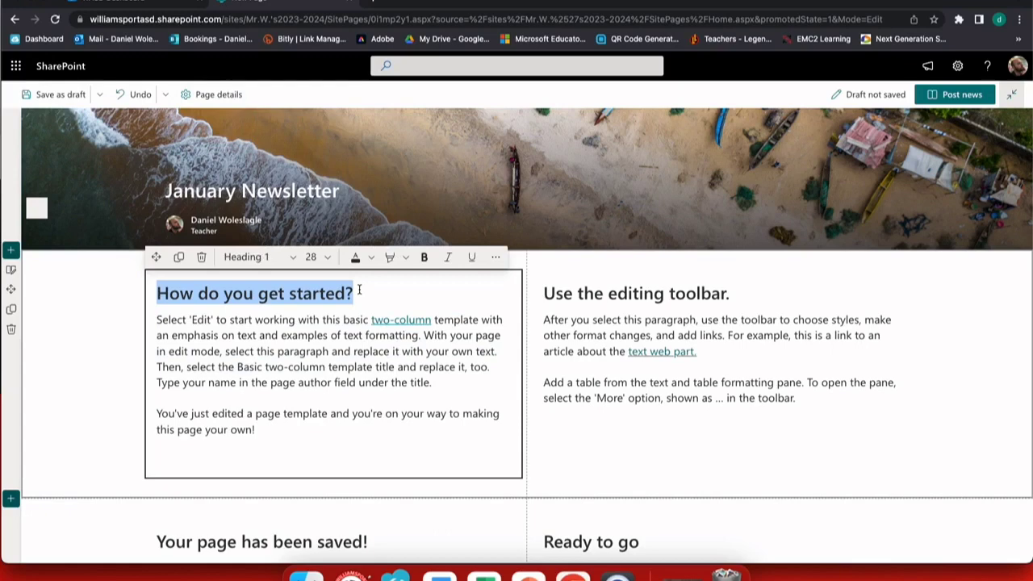
type("What is this")
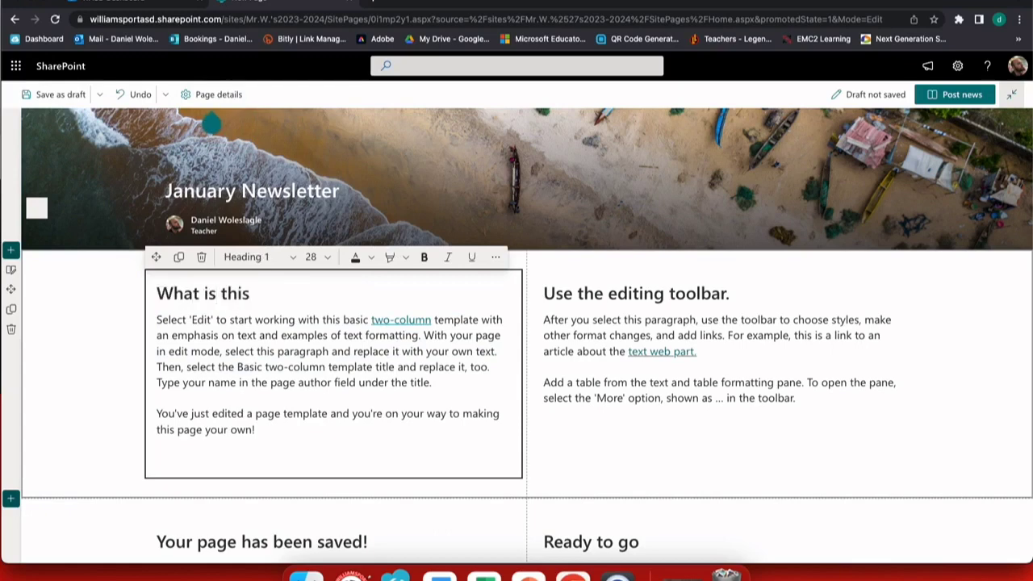
type("?")
left_click_drag(156, 321, 329, 427)
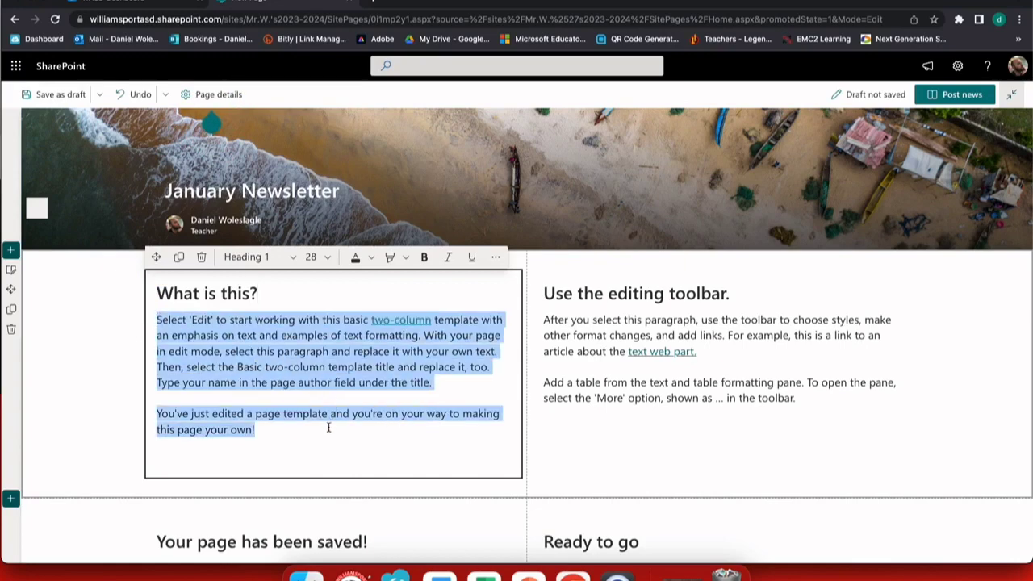
type("Here is where I ")
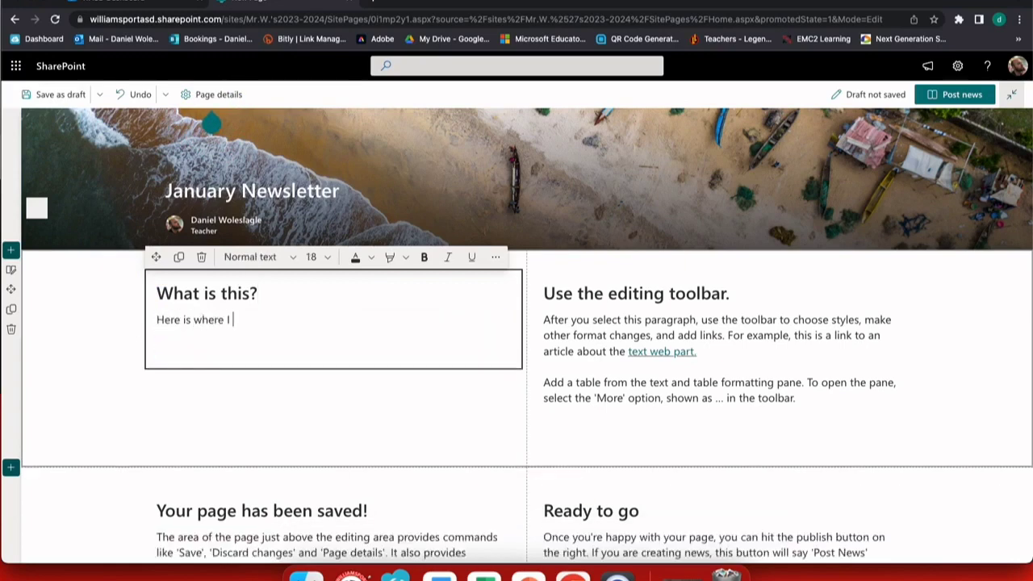
type("will put all o")
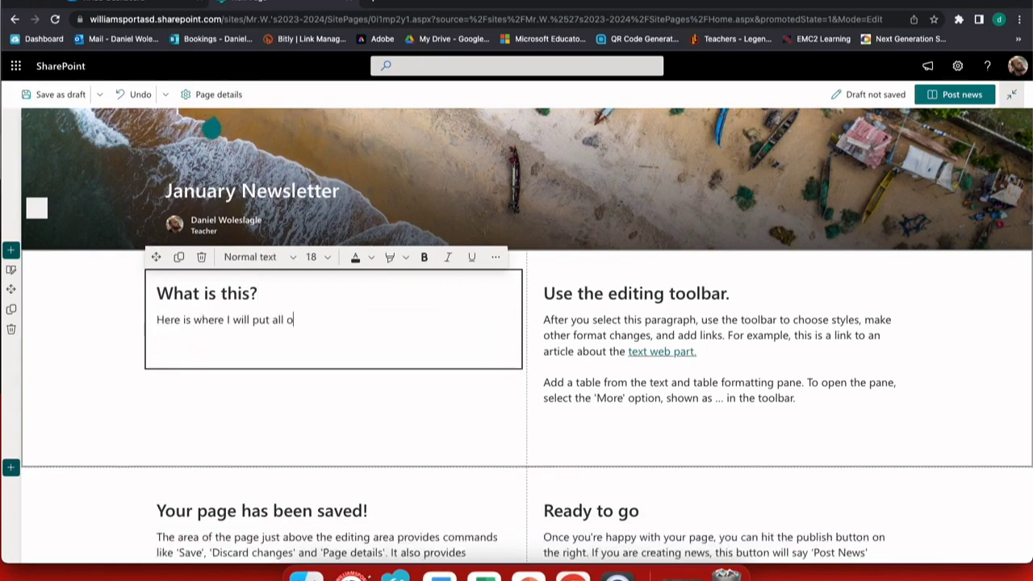
type("f my important info")
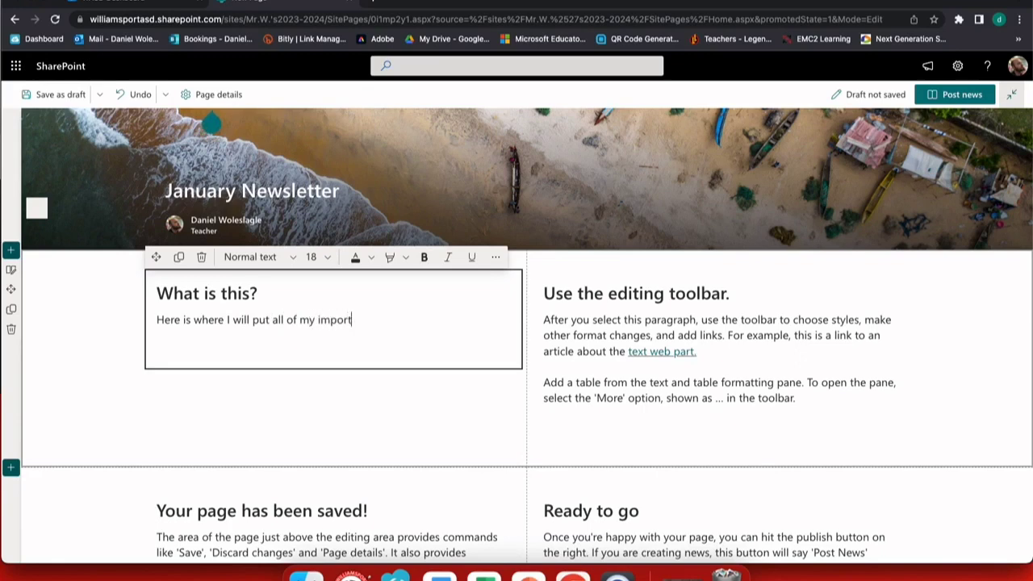
type("rmation.")
left_click(597, 310)
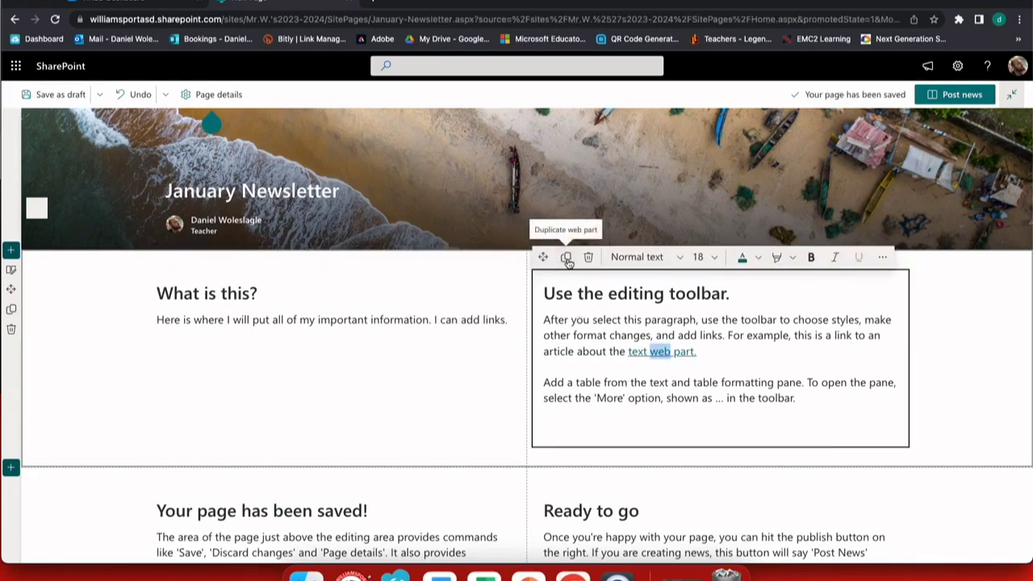
left_click(488, 393)
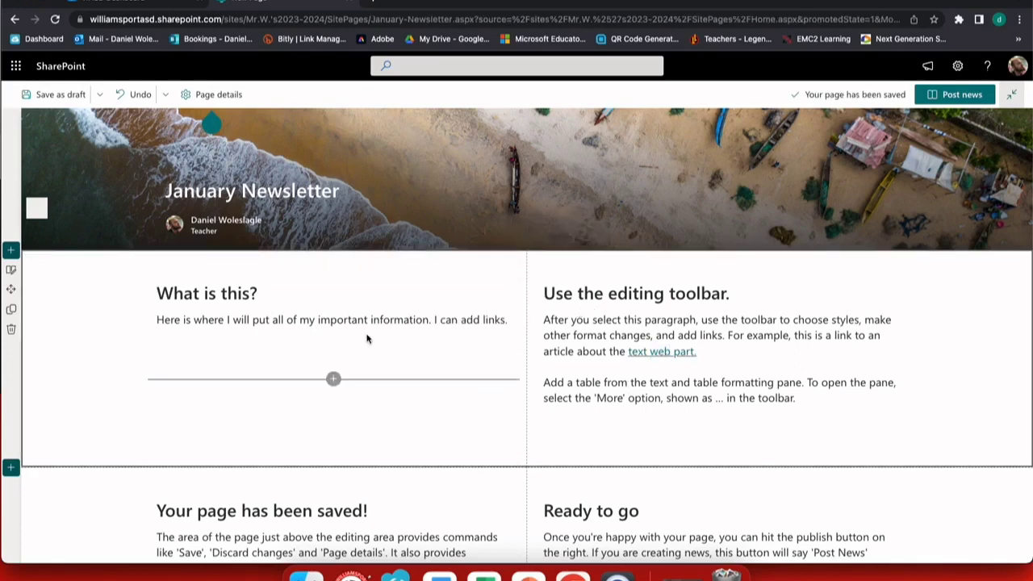
Turn on 'Make this section collapsible' for the top two-column section
left_click(11, 271)
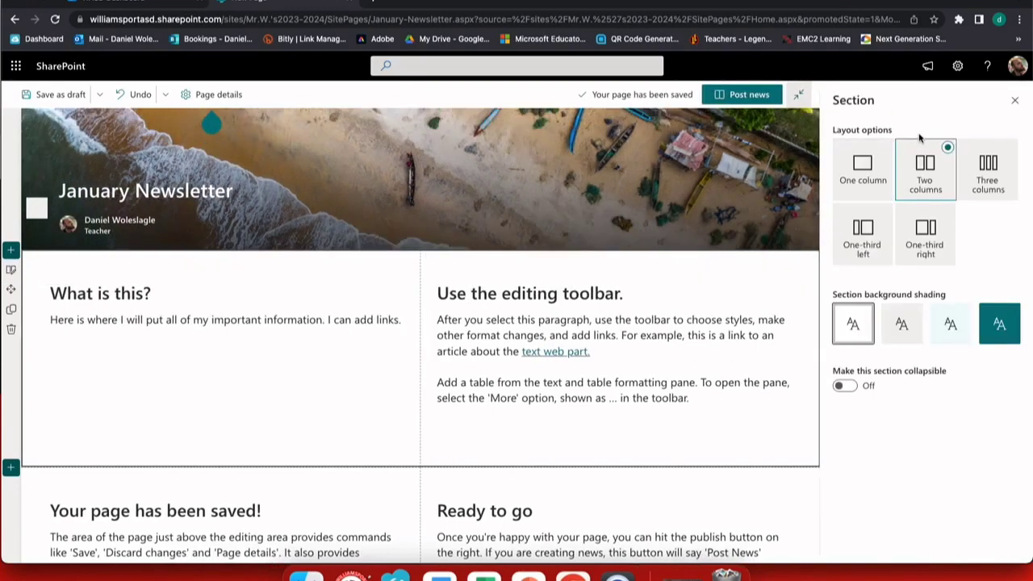
left_click(844, 387)
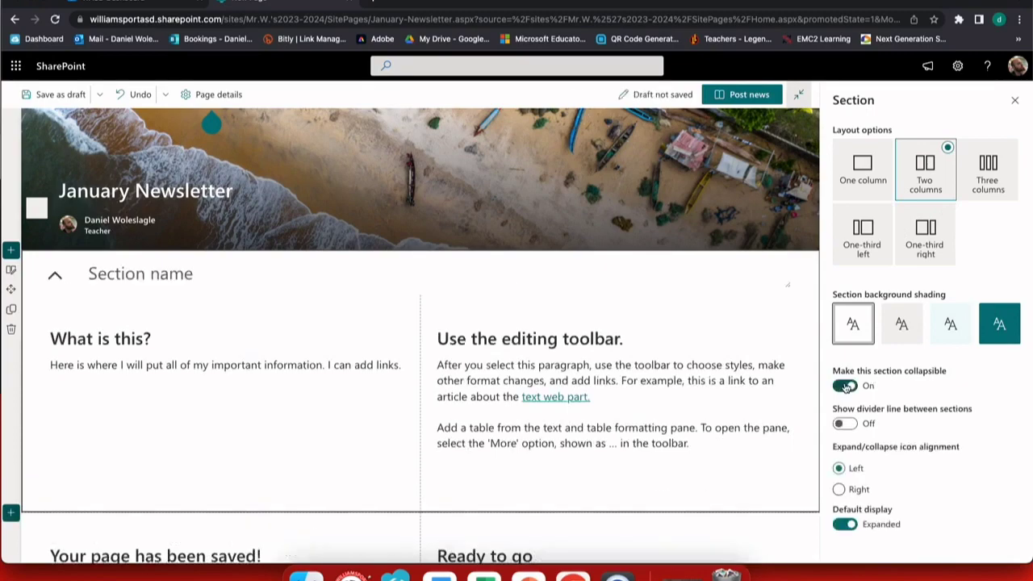
left_click(844, 386)
left_click(844, 387)
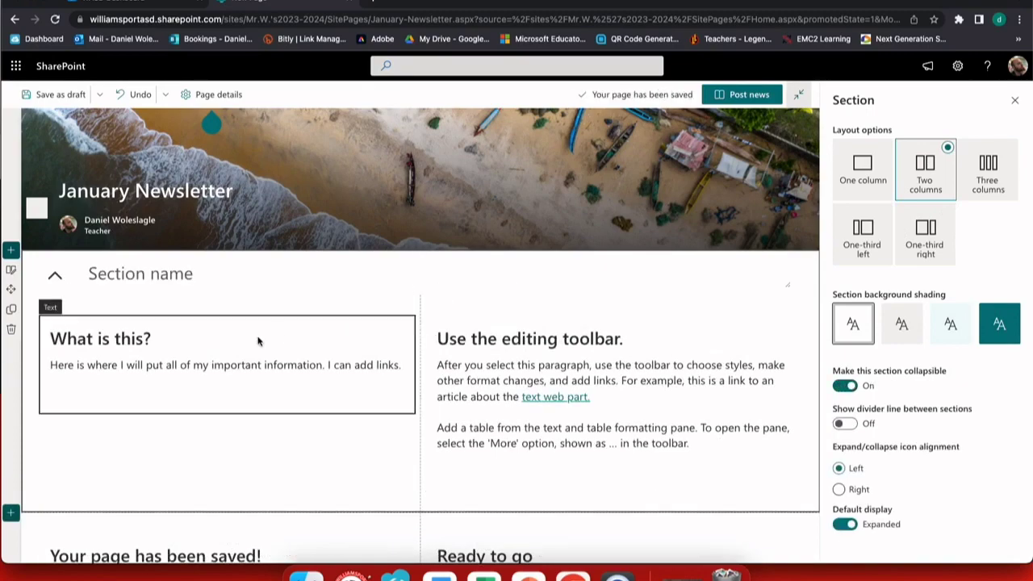
Set the post thumbnail to the fruit-market stock photo found by searching 'Grapefruit'
left_click(212, 95)
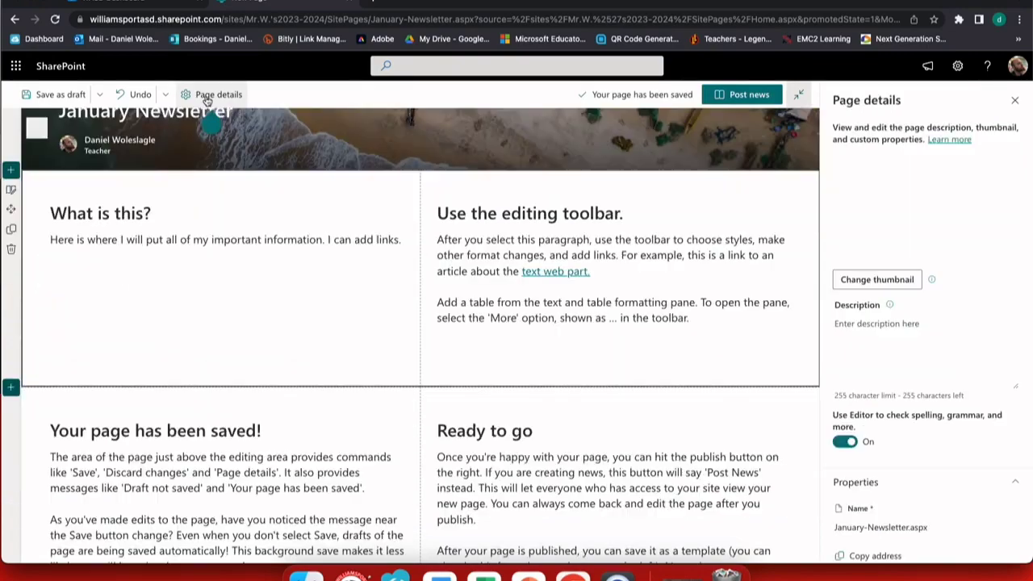
left_click(900, 280)
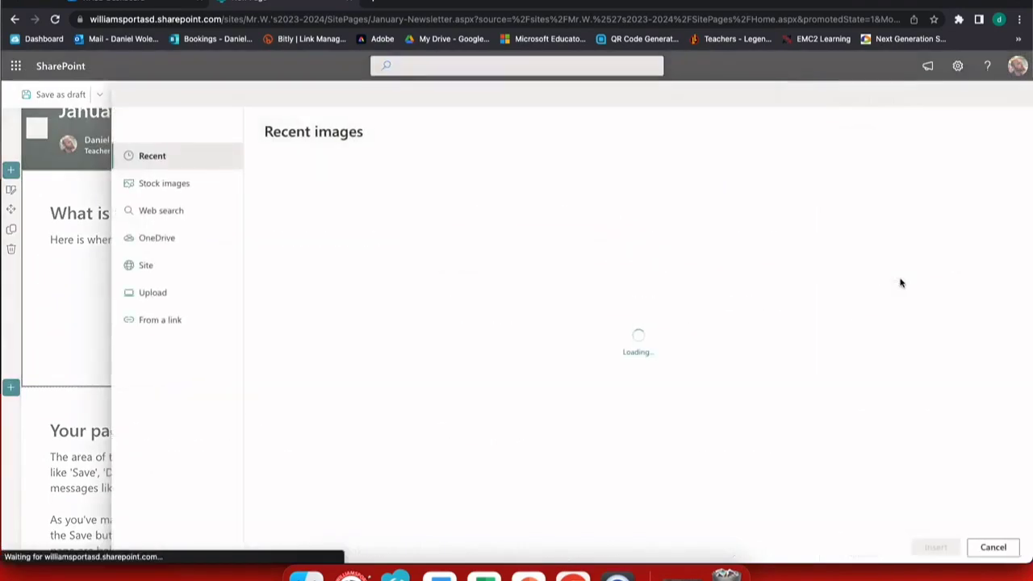
left_click(163, 187)
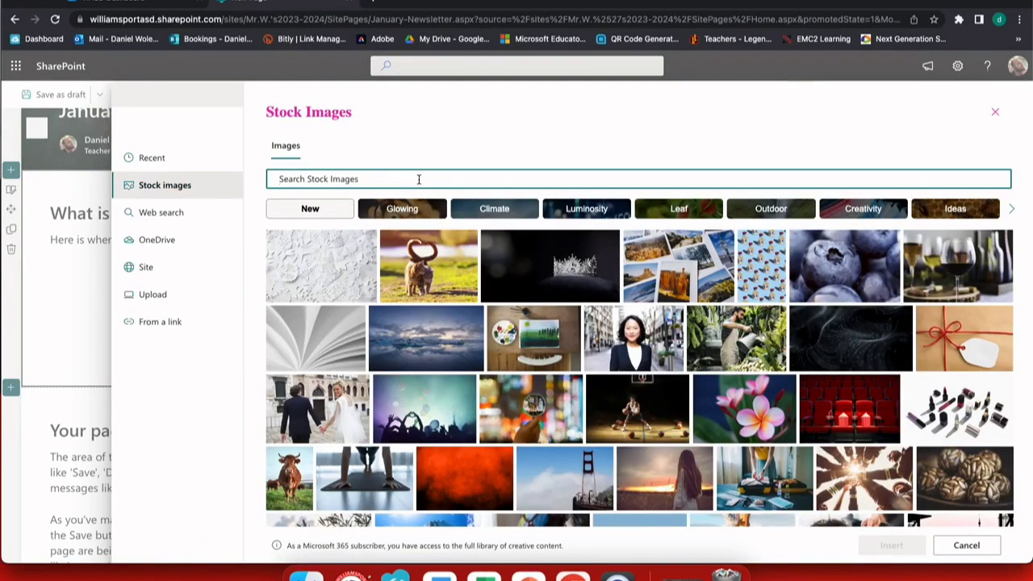
type("G")
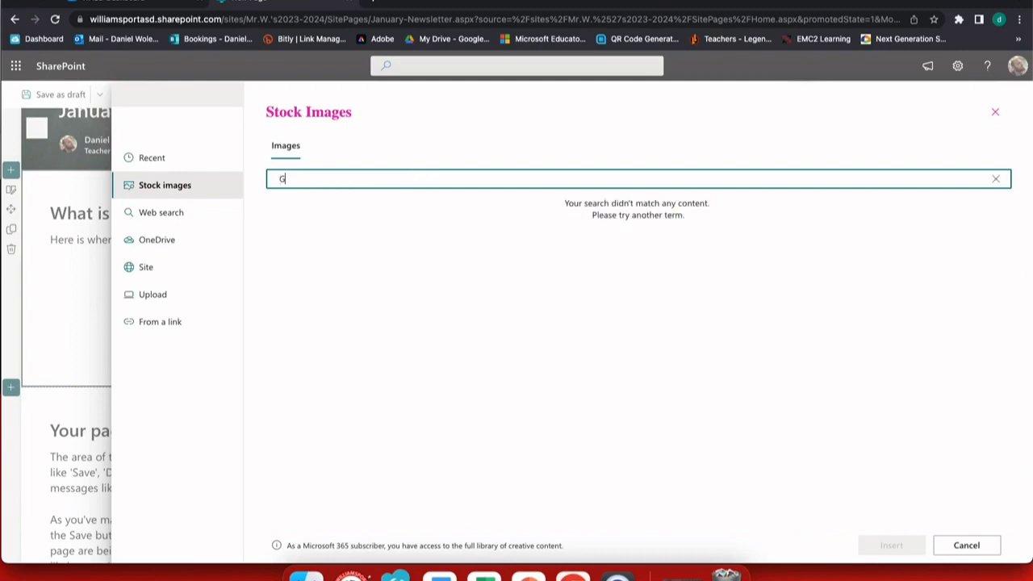
type("rapefruit")
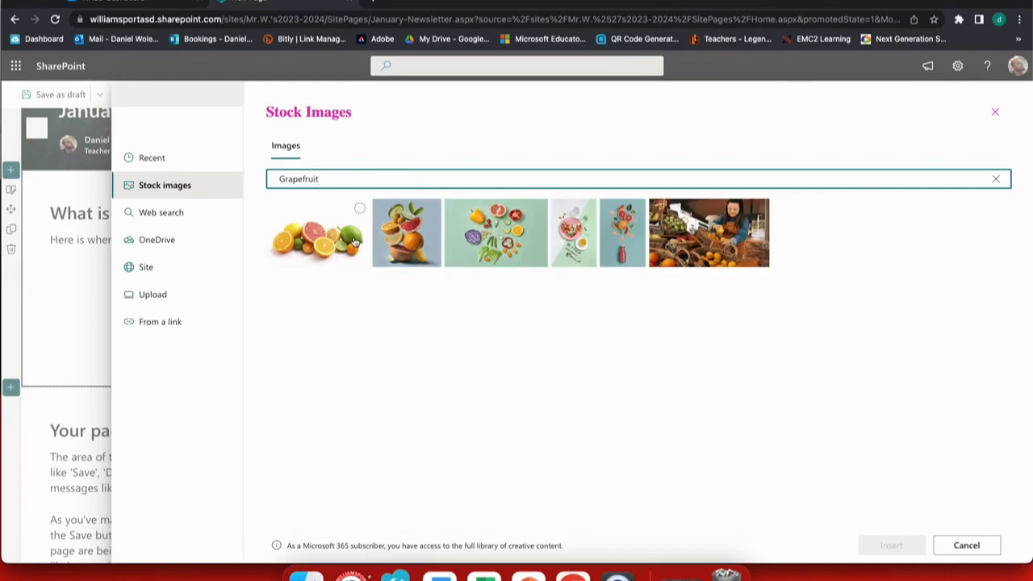
left_click(726, 226)
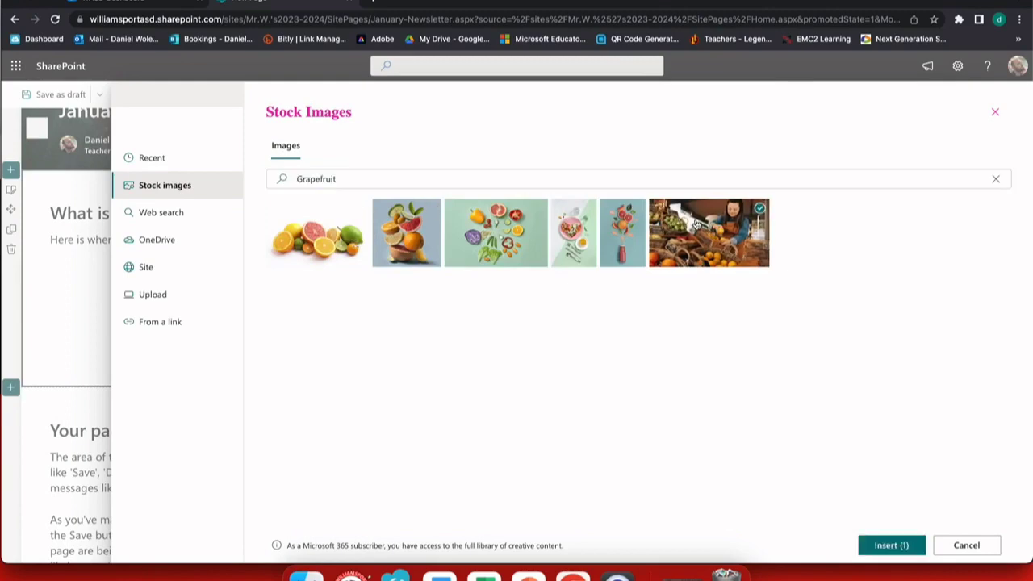
left_click(864, 552)
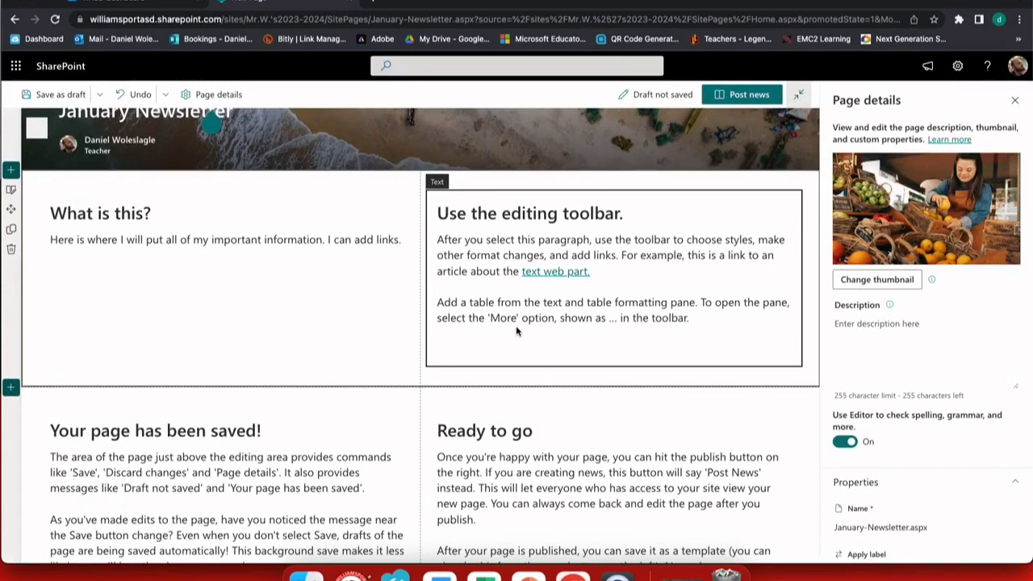
left_click(515, 325)
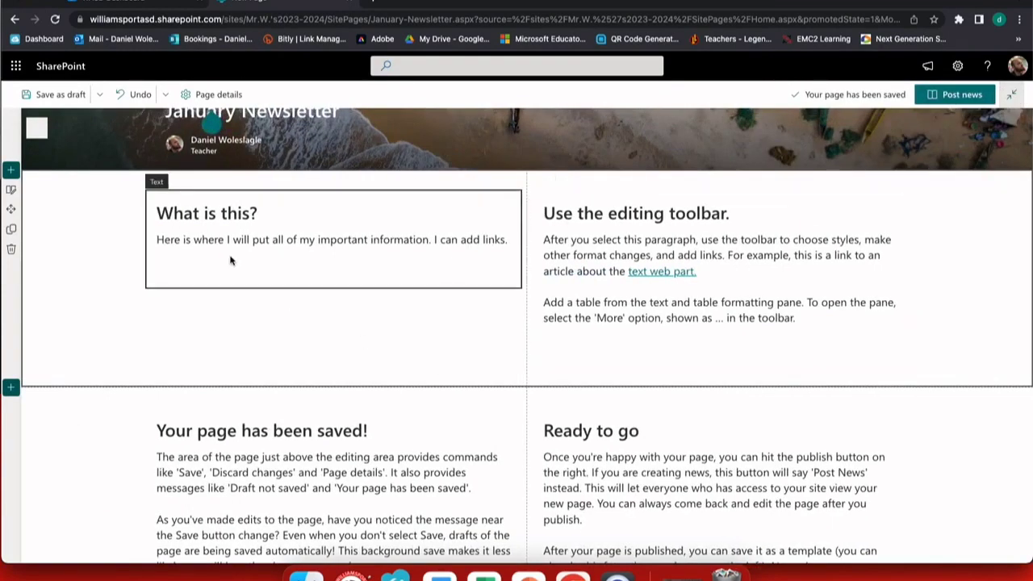
left_click(10, 390)
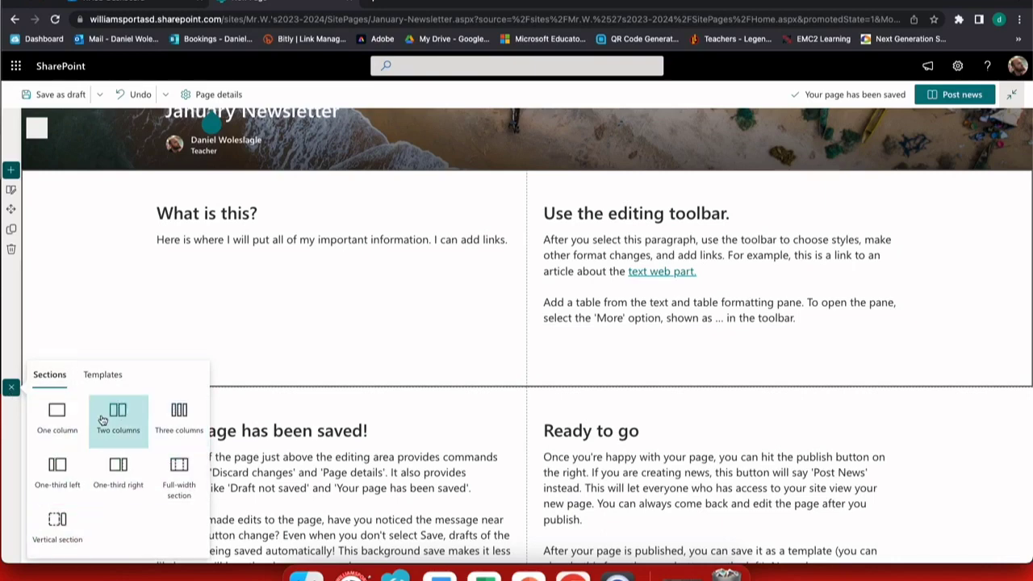
left_click(127, 424)
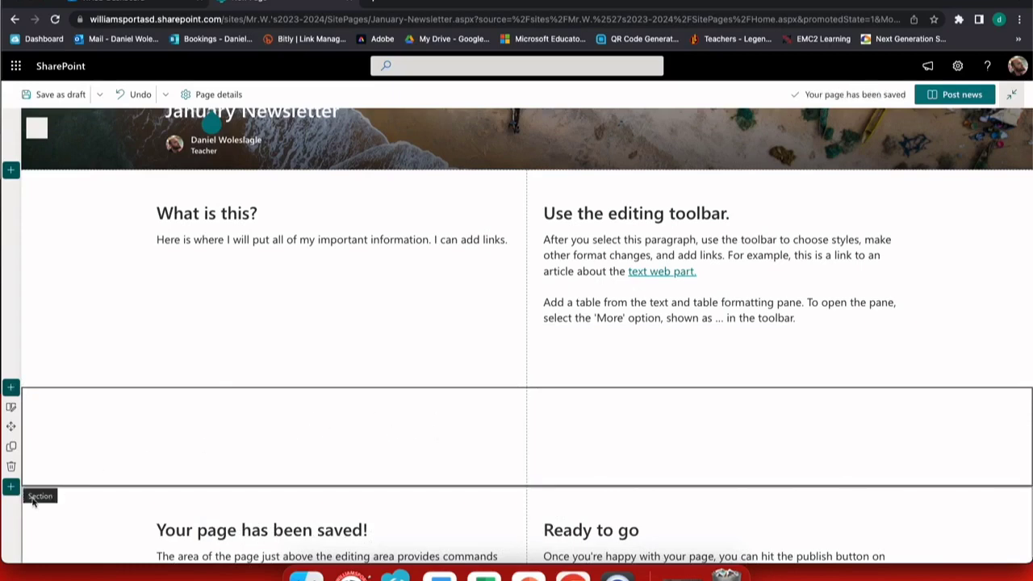
left_click(11, 467)
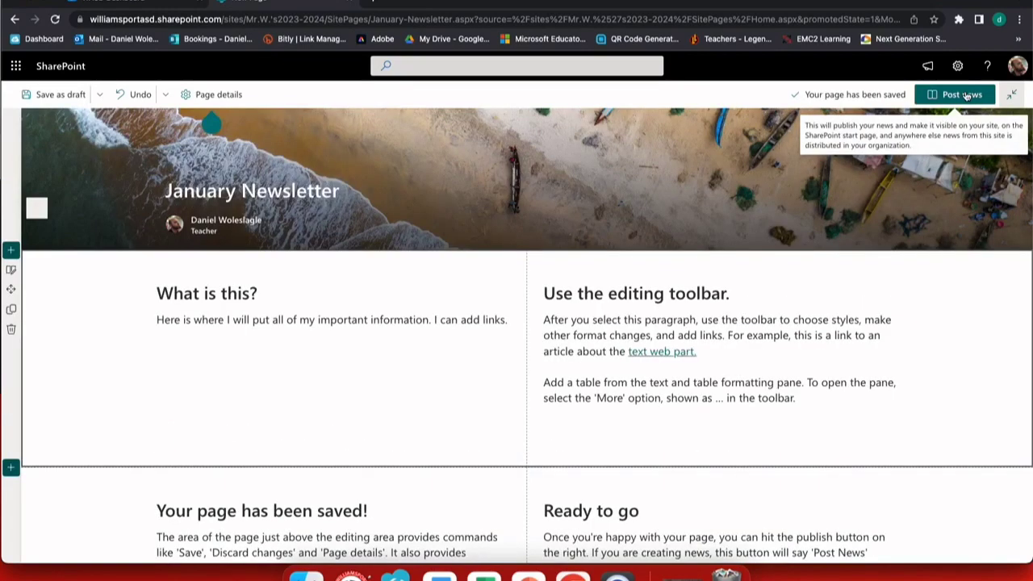
Add a 'Two column image and text' template section below the first section
left_click(11, 469)
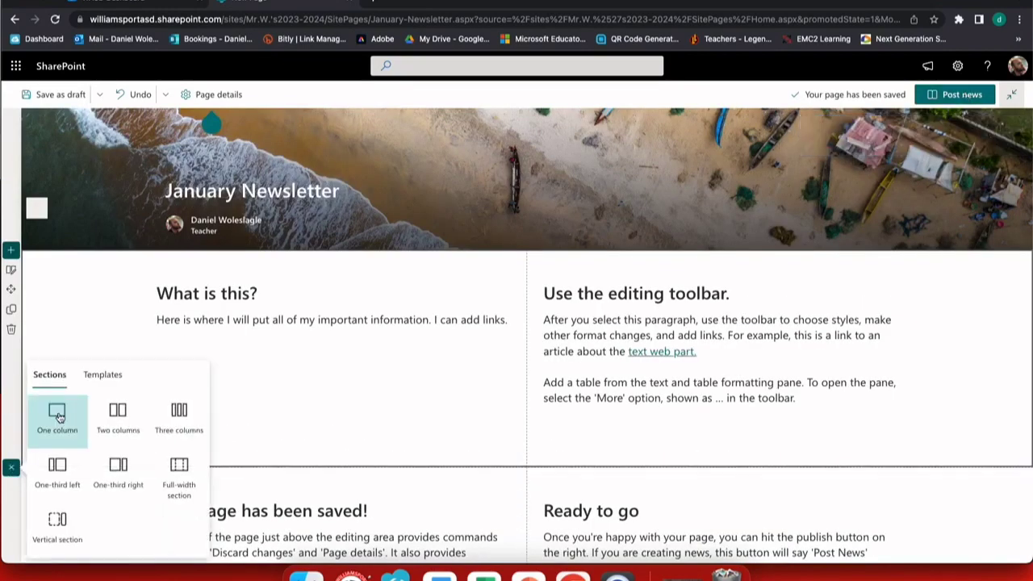
left_click(99, 377)
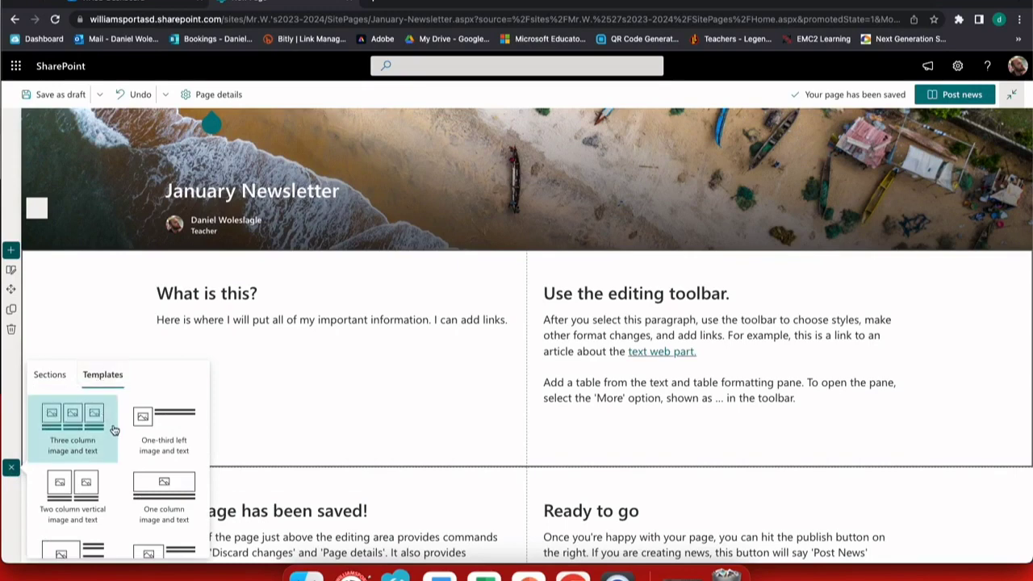
scroll(115, 430, "down", 1)
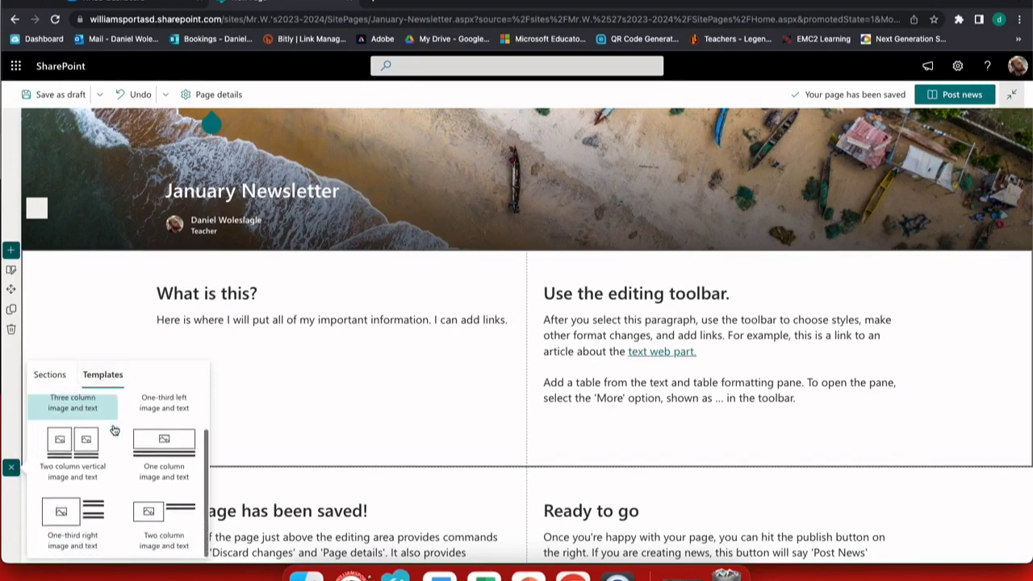
left_click(151, 523)
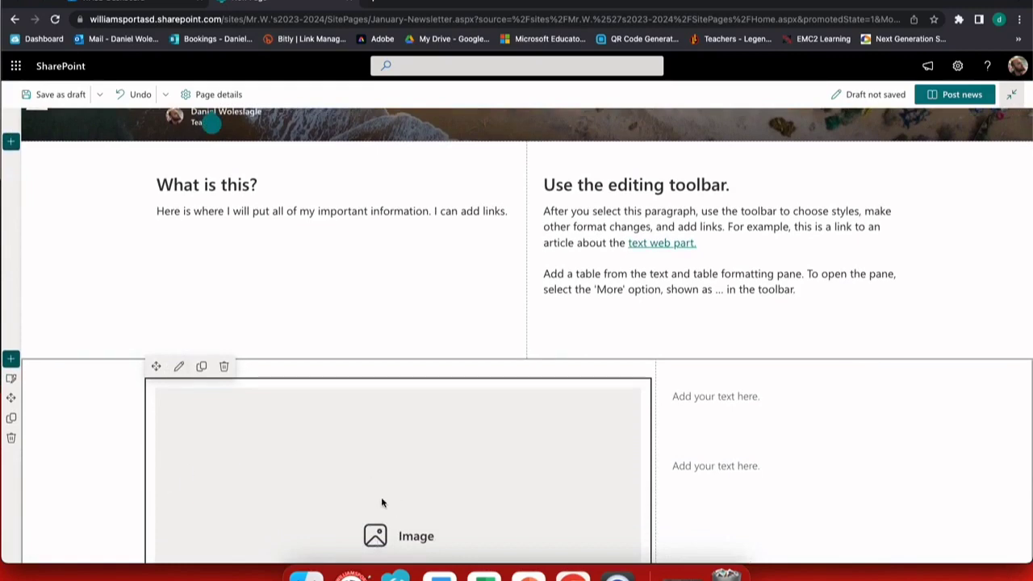
left_click(384, 514)
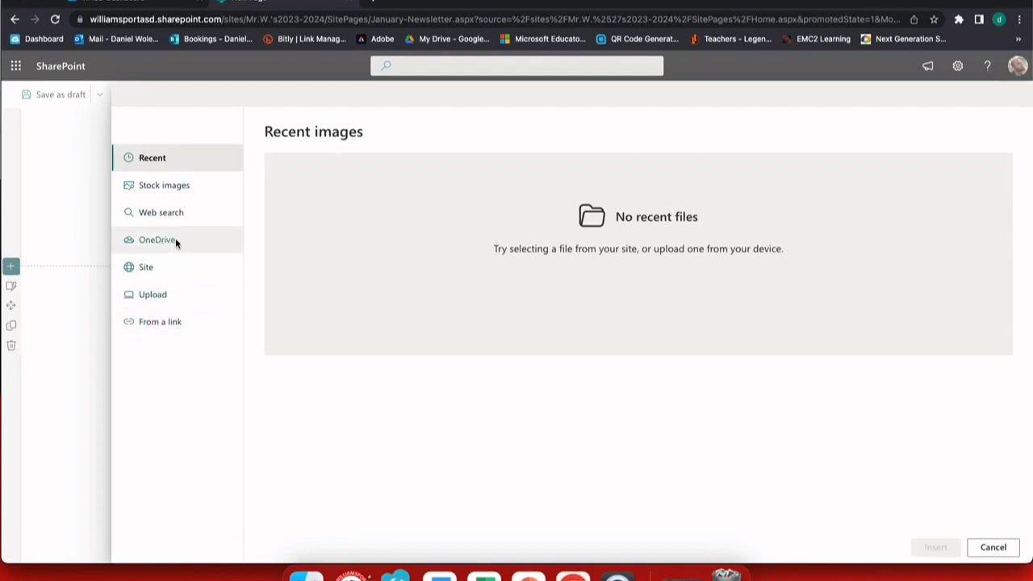
Insert the robotic-hand stock image from a 'Computers' search into the section's image area
left_click(178, 185)
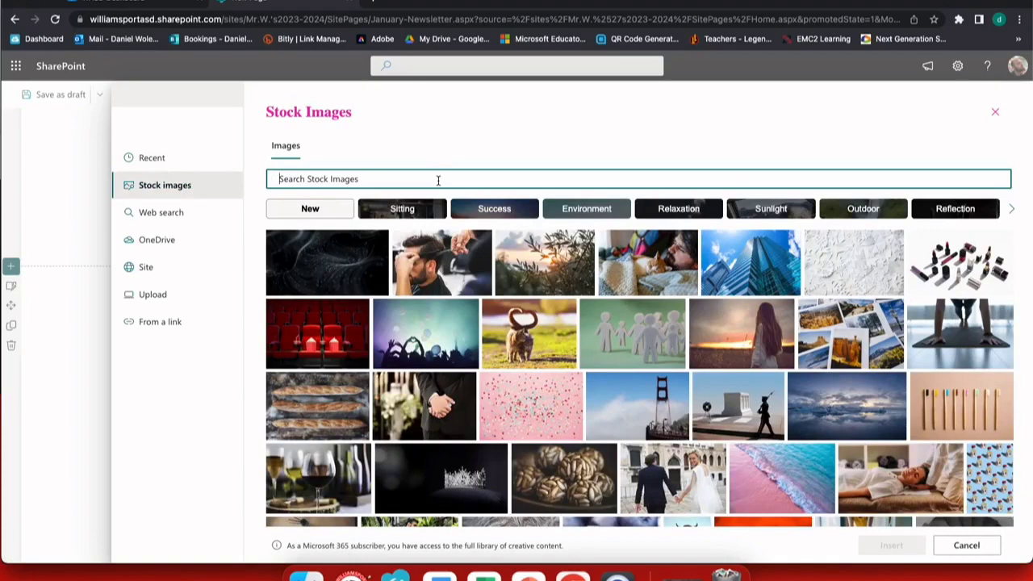
type("Computers")
scroll(445, 476, "down", 2)
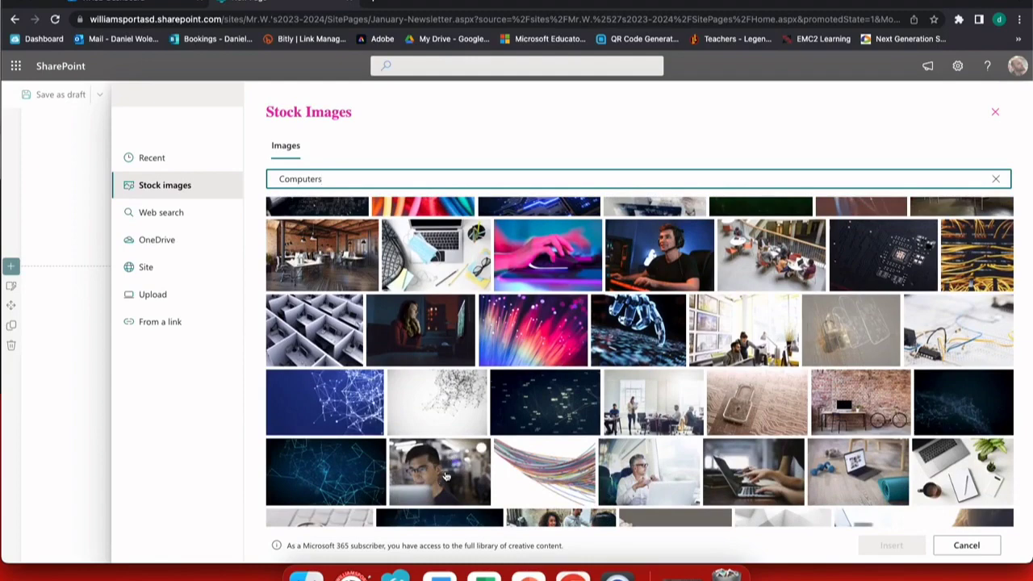
left_click(677, 303)
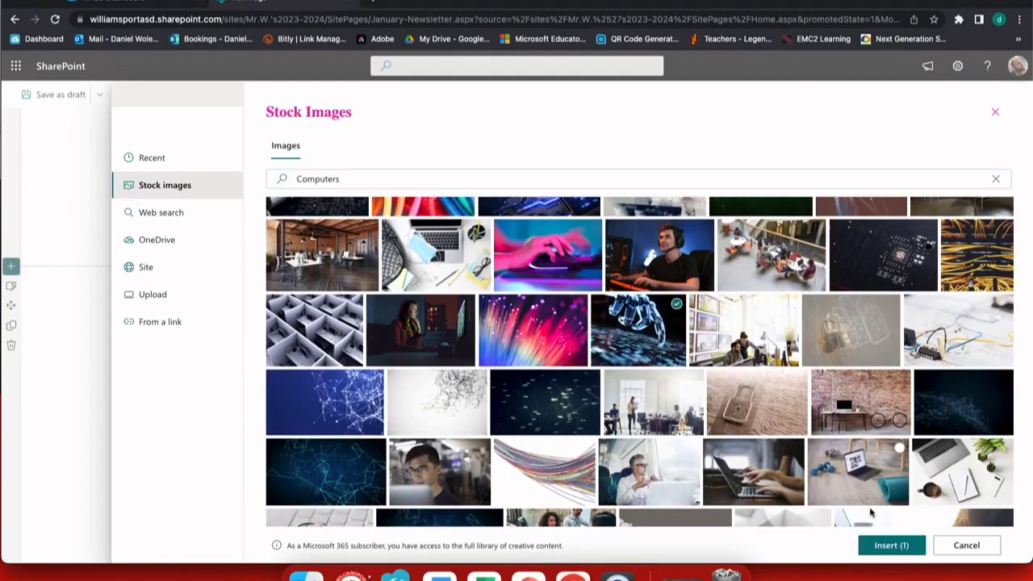
left_click(890, 545)
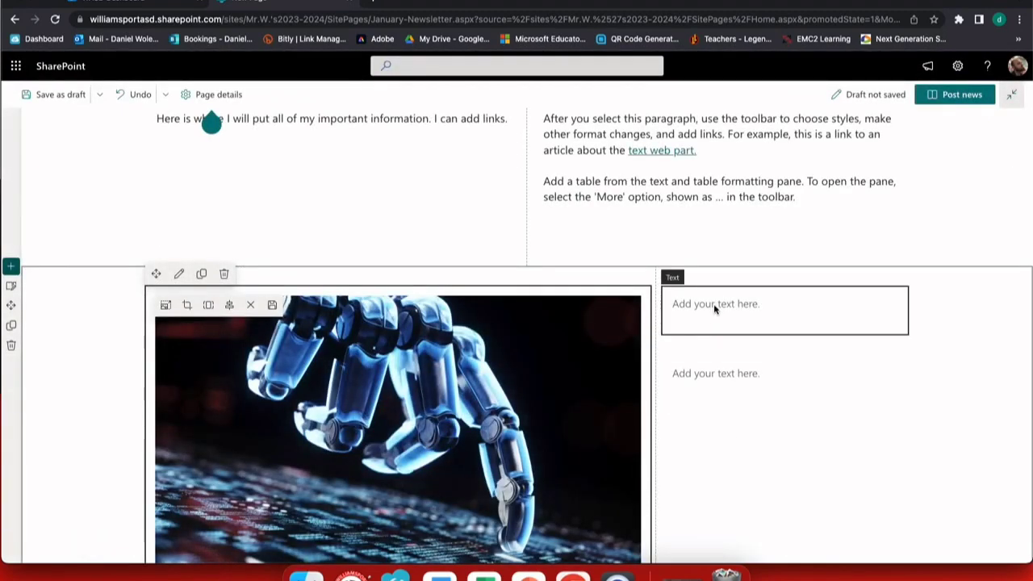
left_click(713, 305)
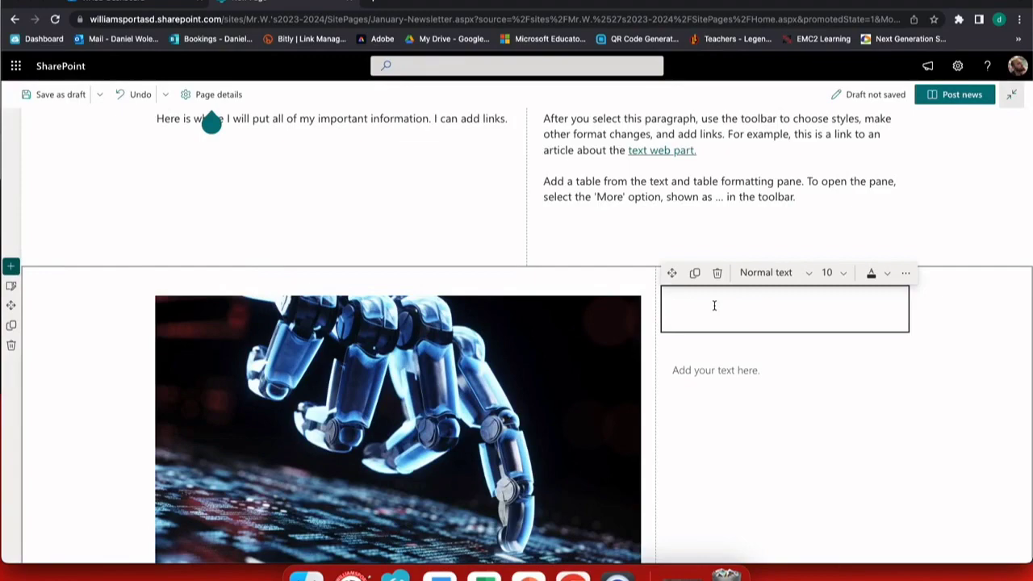
Type 'Students are learning how to program robots in ELA' beside the robot image
scroll(714, 305, "down", 6)
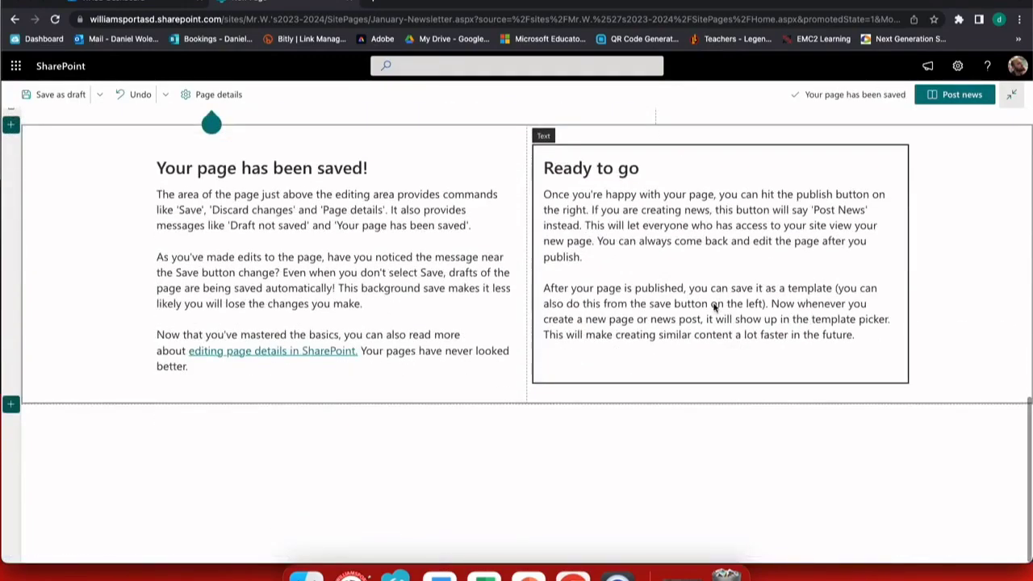
scroll(699, 248, "up", 4)
scroll(698, 248, "up", 2)
scroll(701, 265, "down", 1)
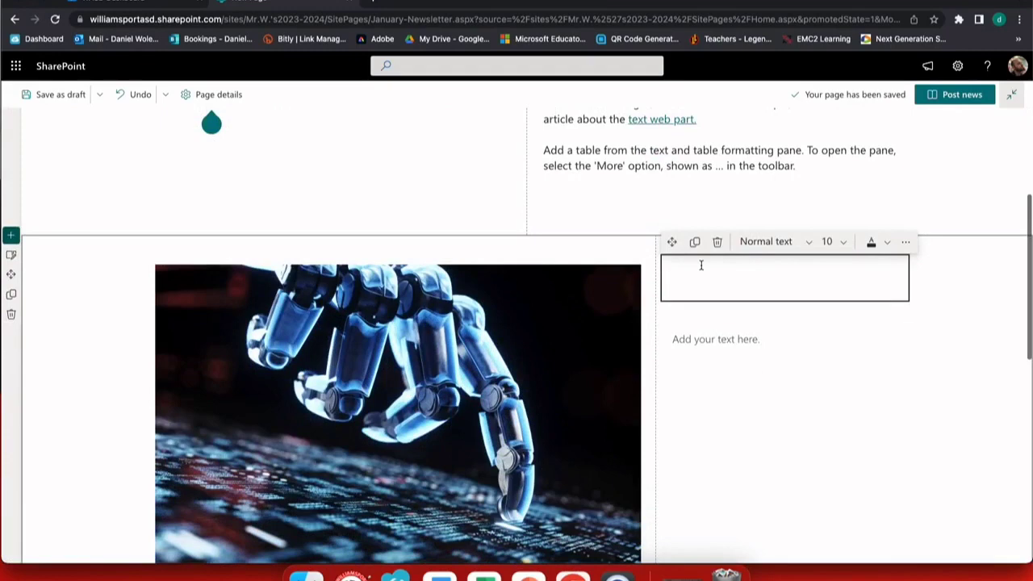
type("Student")
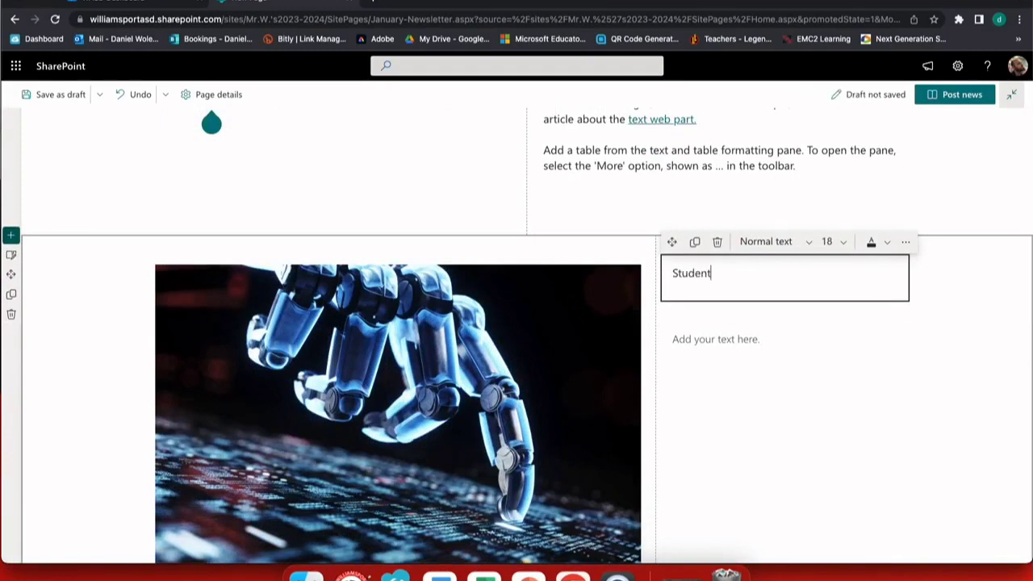
type("s are learning how")
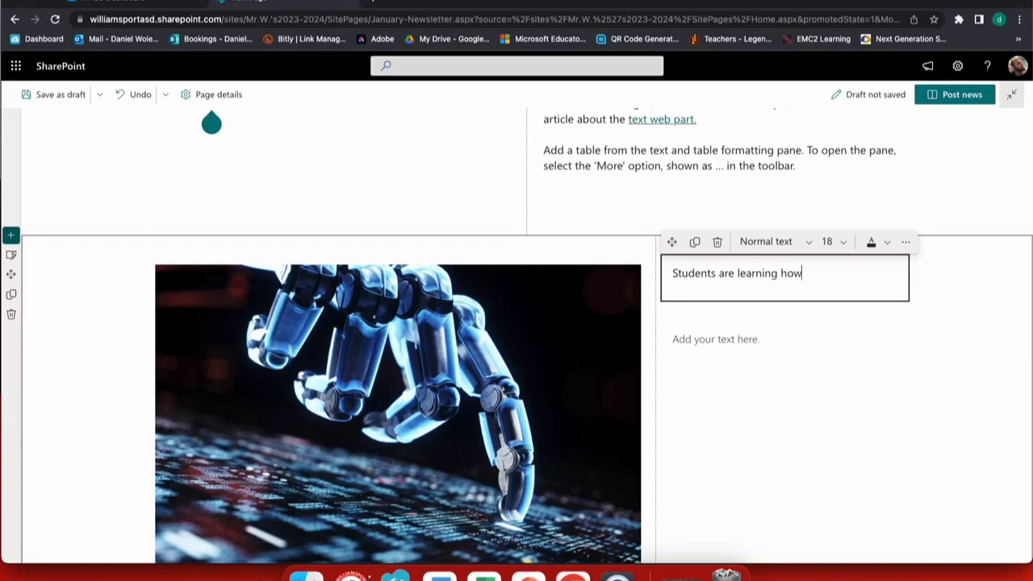
type(" to program robots ")
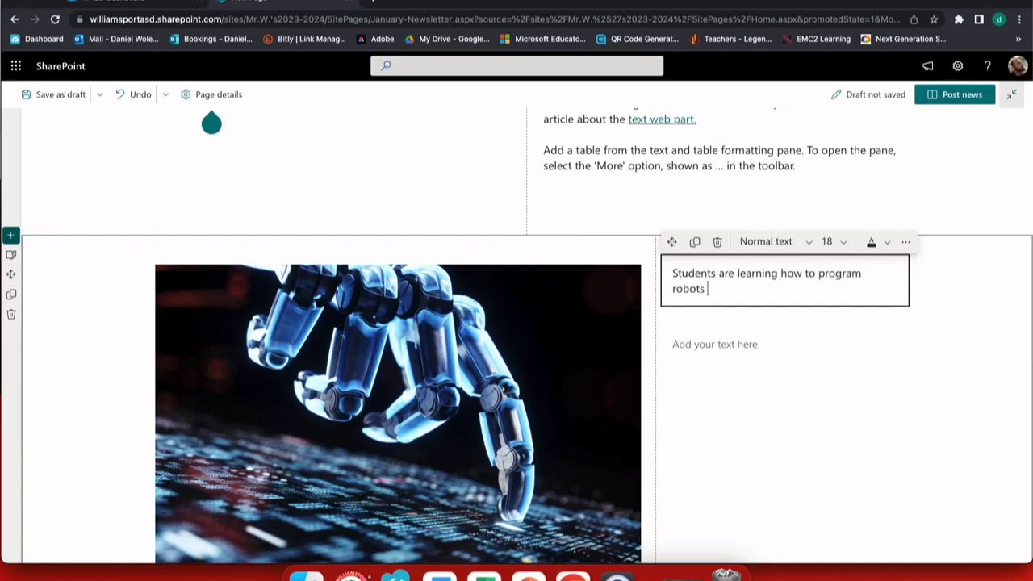
type("in ELA.")
Add a Heading 1 reading 'ROBOTS!!' below the paragraph
left_click(716, 345)
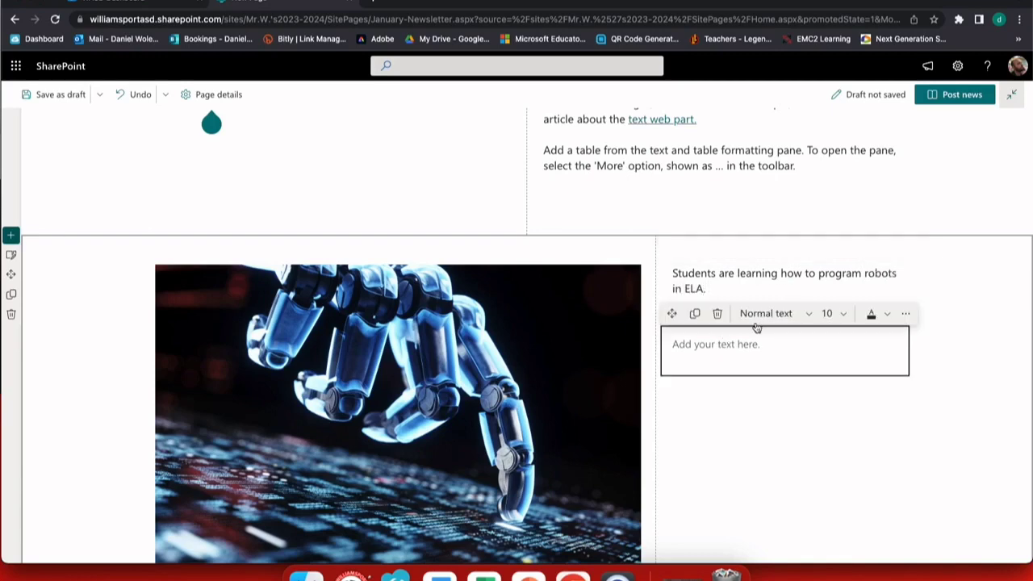
left_click(764, 314)
left_click(761, 357)
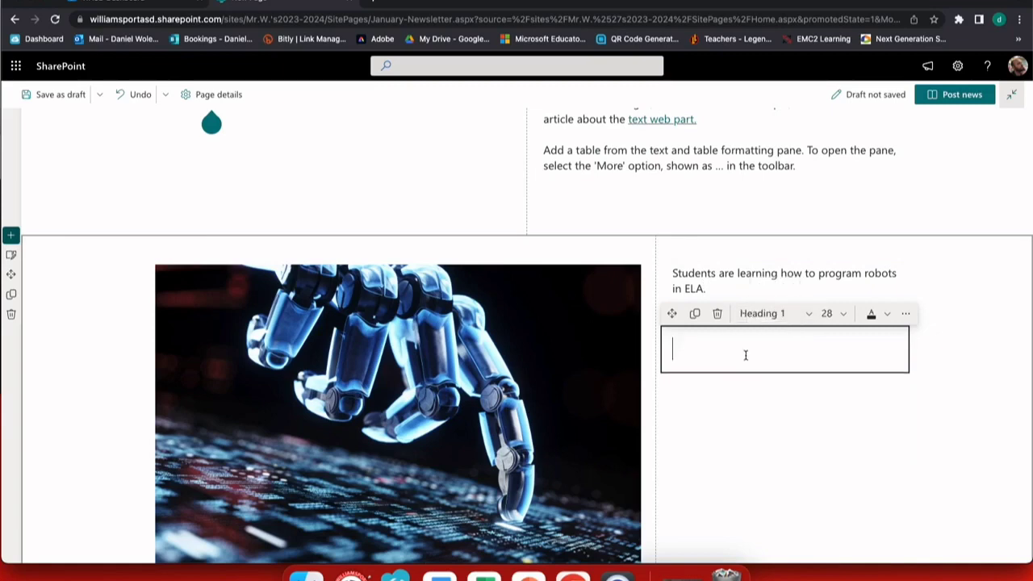
type("ROBTO")
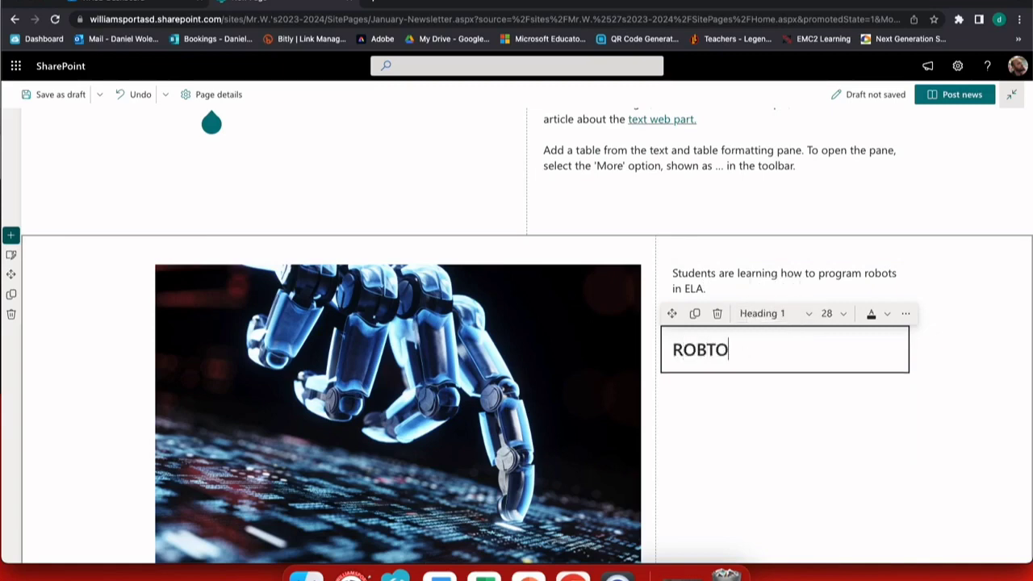
key("BackSpace")
key("BackSpace")
type("OTS!!")
left_click(781, 408)
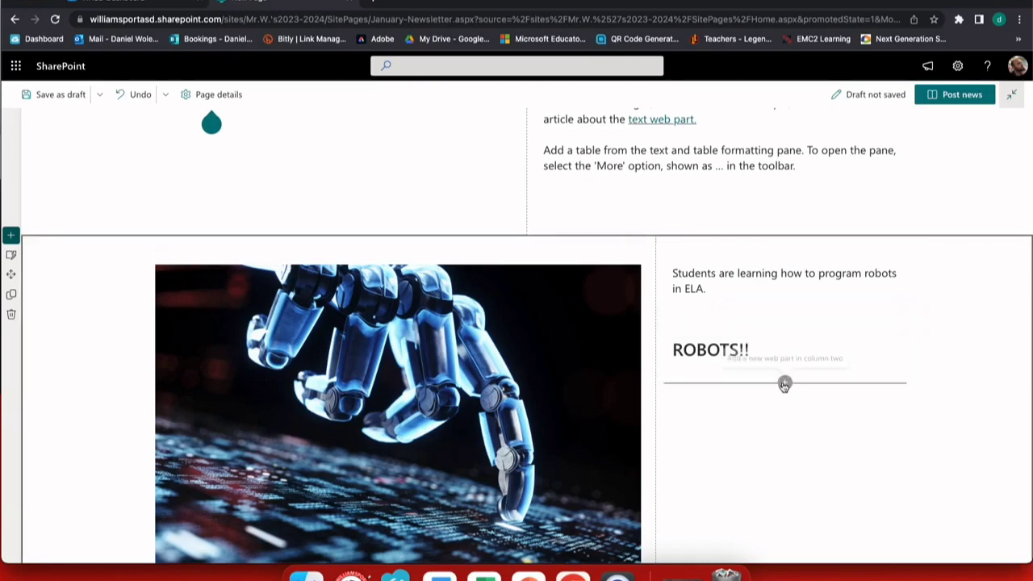
left_click(784, 381)
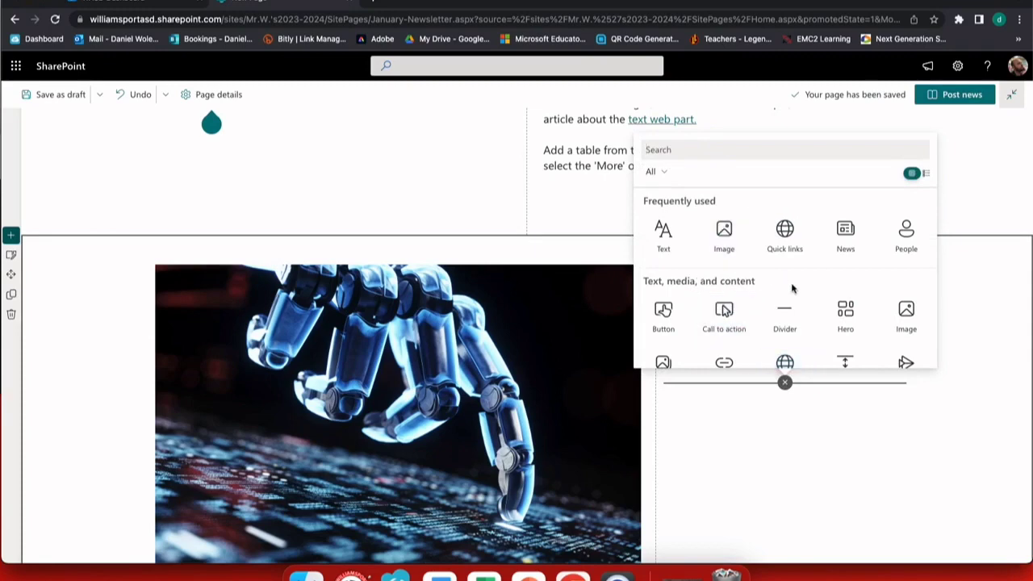
Insert a People profiles web part directly under the ROBOTS!! heading
scroll(785, 306, "down", 2)
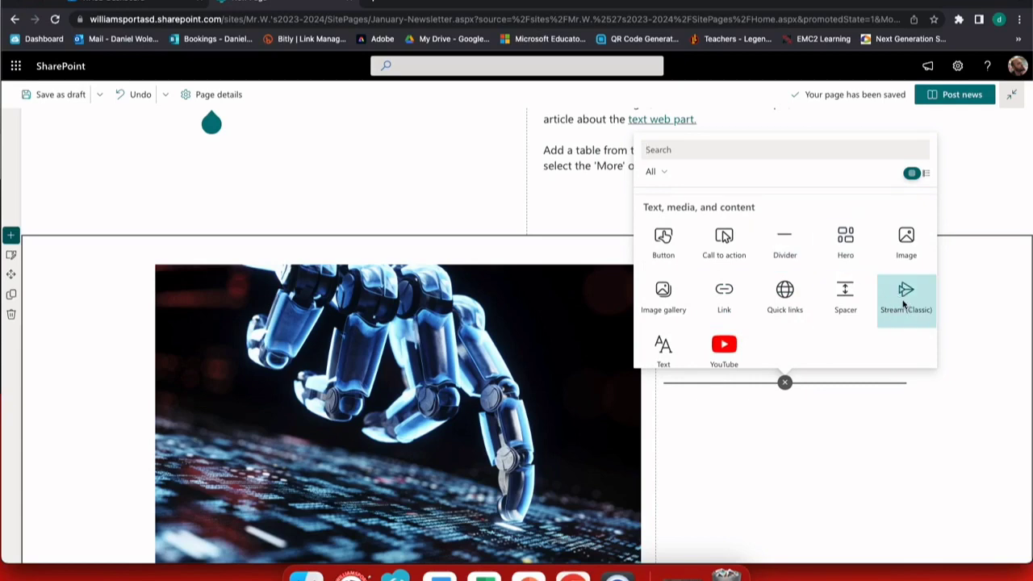
scroll(740, 277, "up", 1)
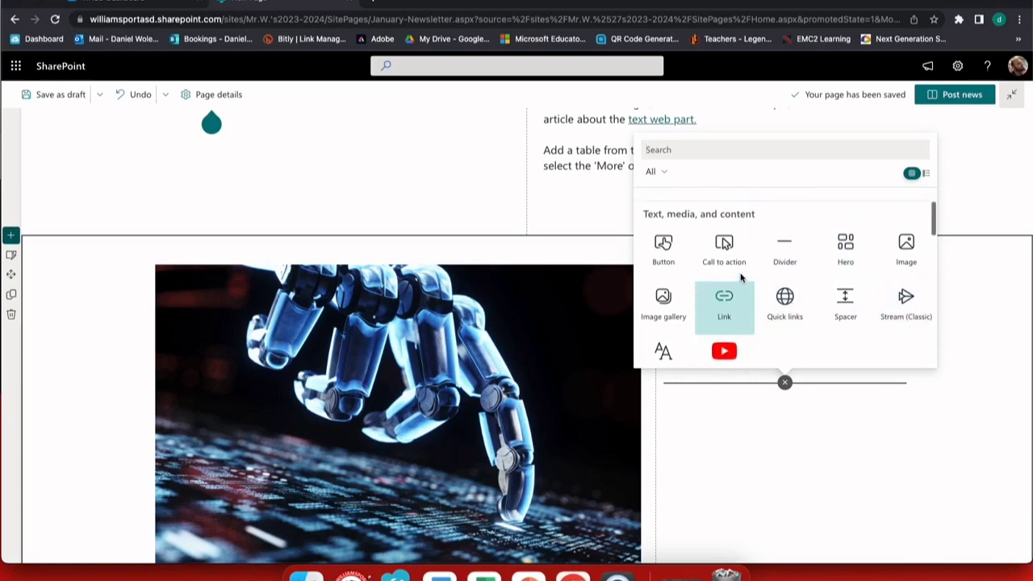
scroll(741, 277, "up", 2)
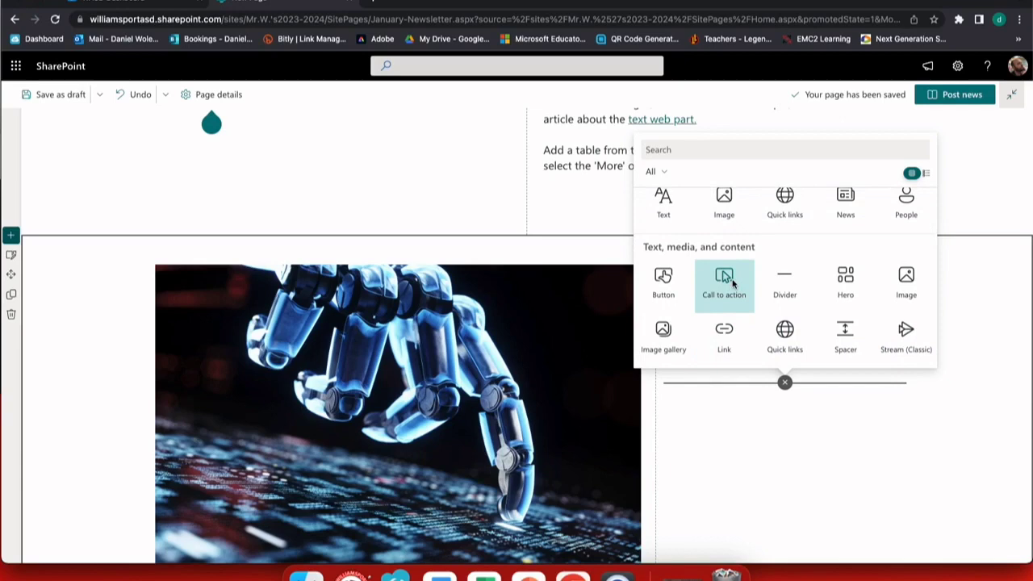
scroll(848, 294, "up", 2)
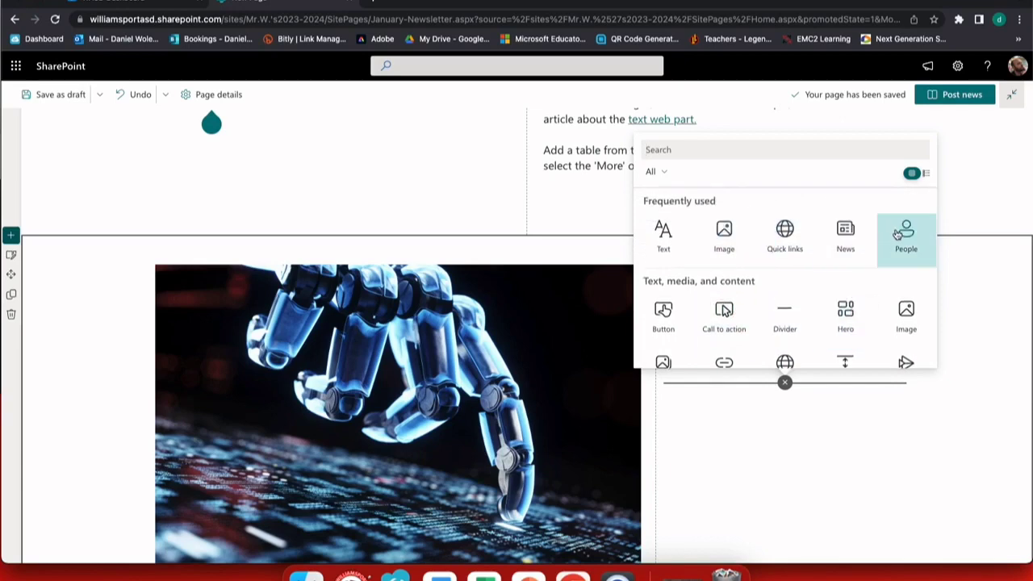
left_click(910, 232)
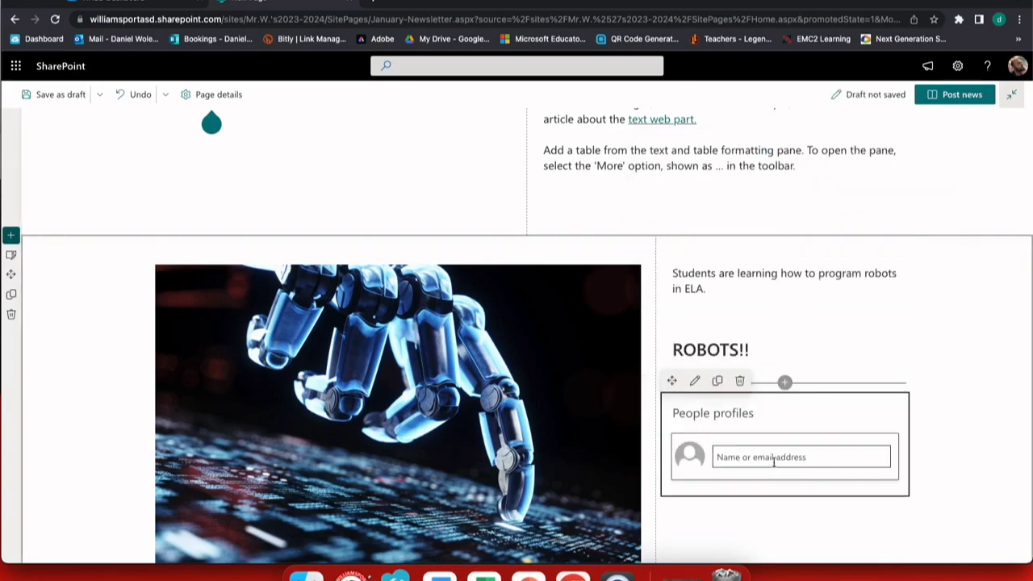
Tag the colleague in the People web part and replace its title with his name
left_click(773, 457)
type("db")
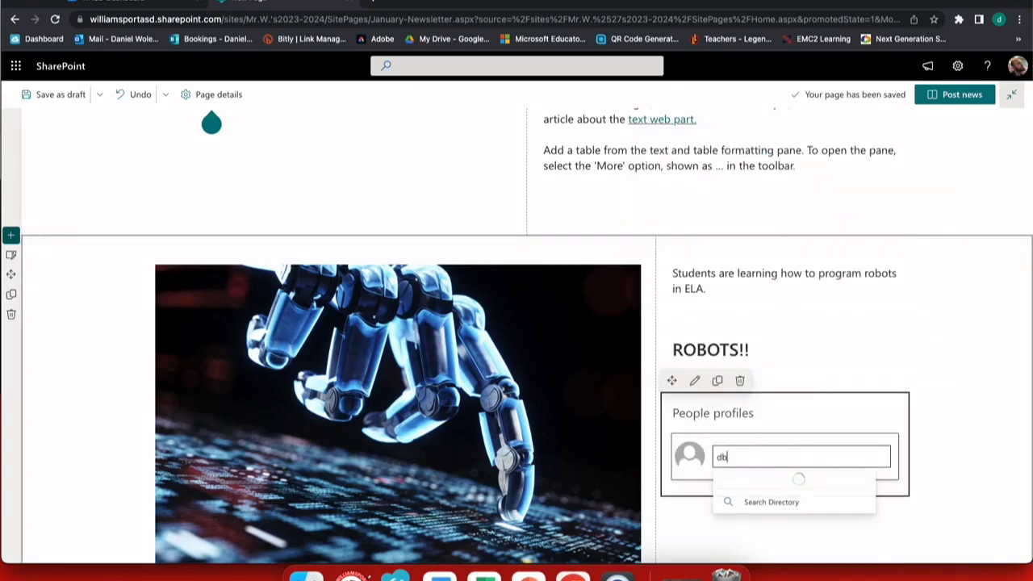
type("rou")
left_click(792, 485)
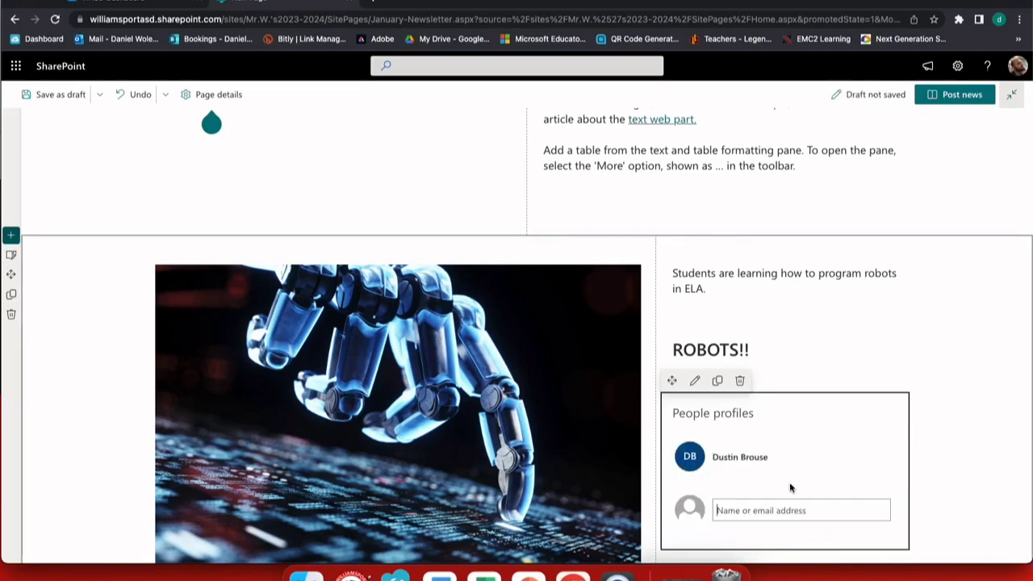
left_click(745, 411)
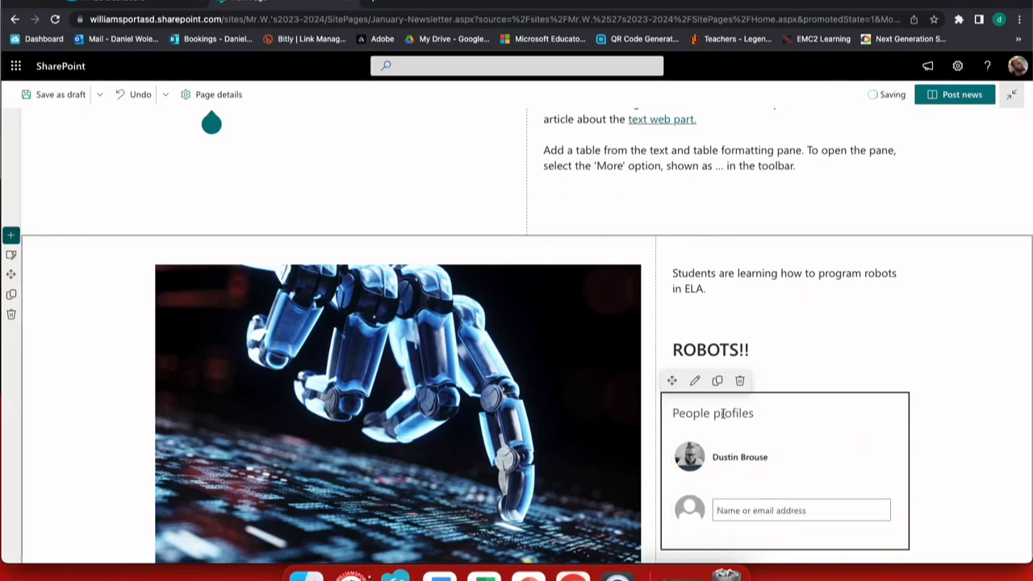
key("ctrl+a")
type("Mr. Brouse")
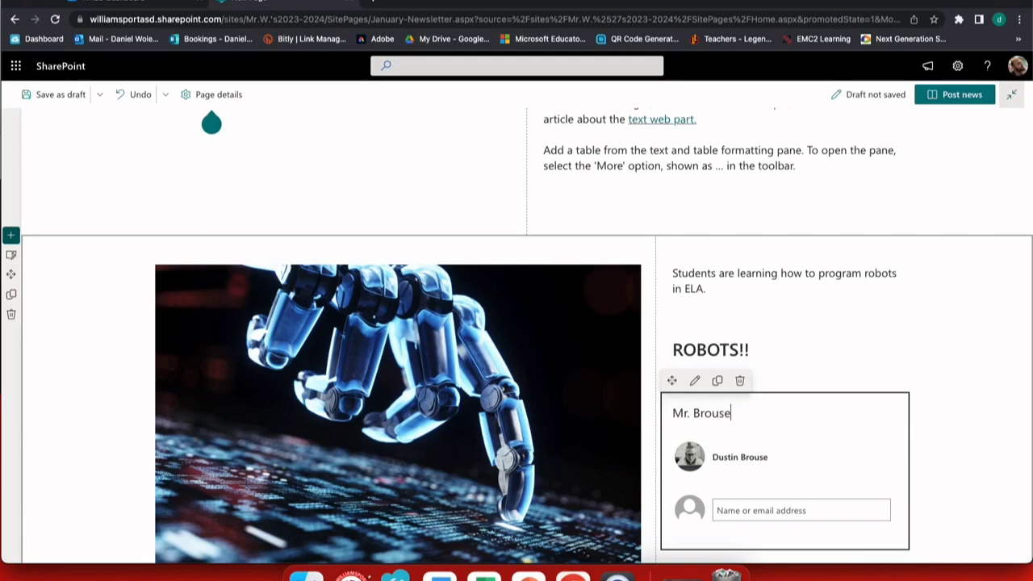
scroll(328, 113, "up", 3)
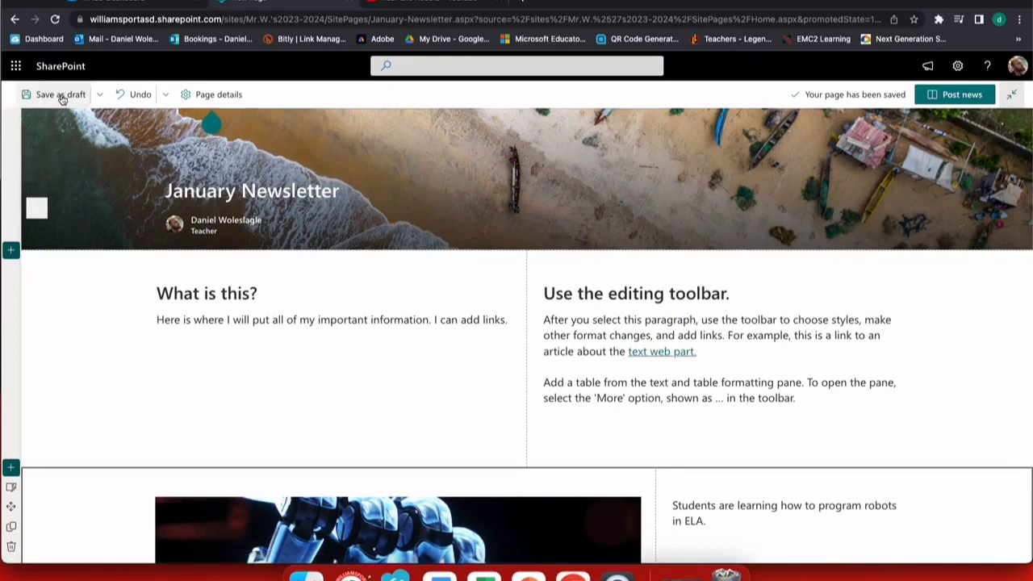
Publish the January Newsletter as a news post, then go to the Documents library
left_click(965, 96)
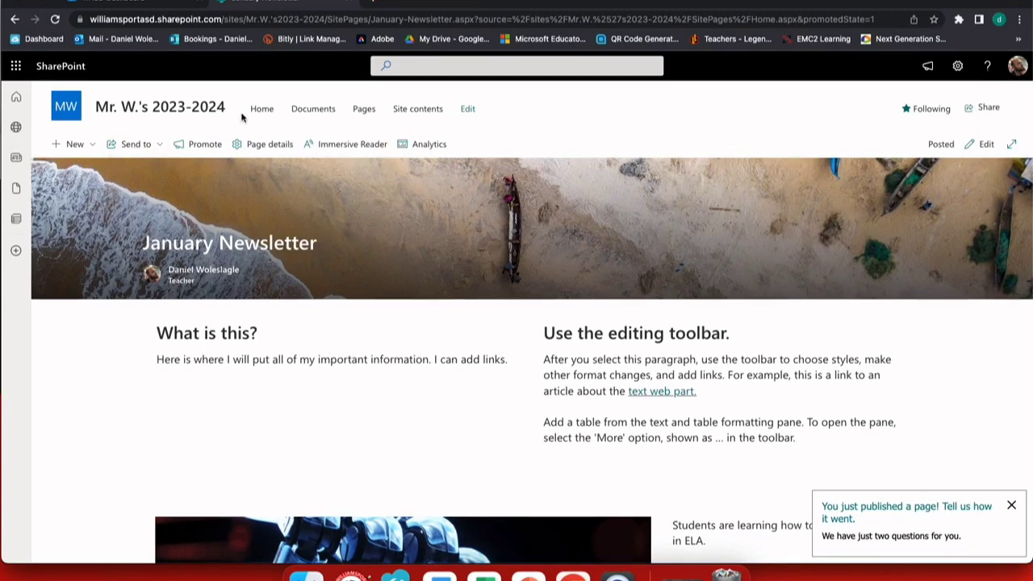
left_click(315, 113)
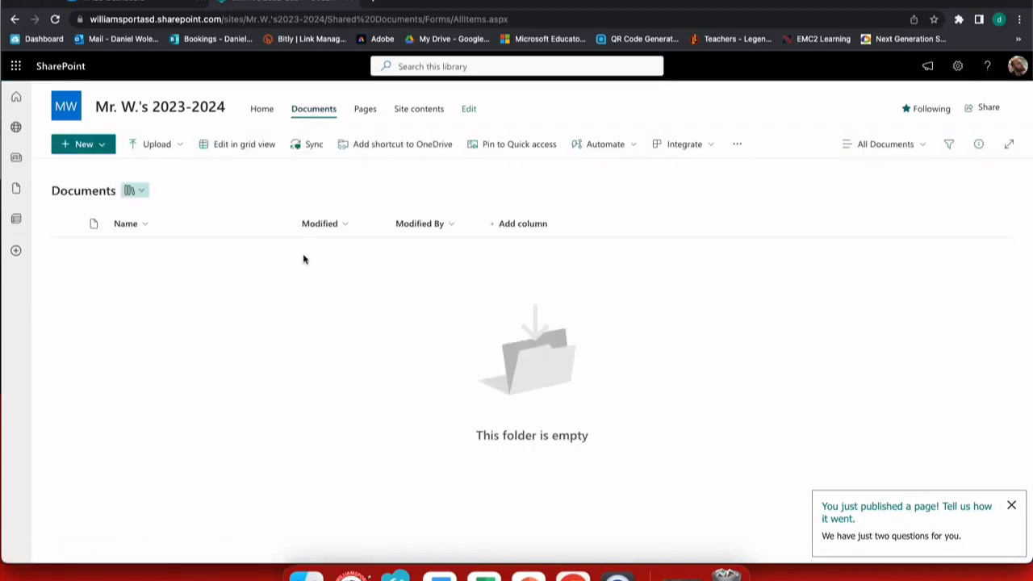
Browse the site's Pages, then Site contents, and view the New item options
left_click(363, 113)
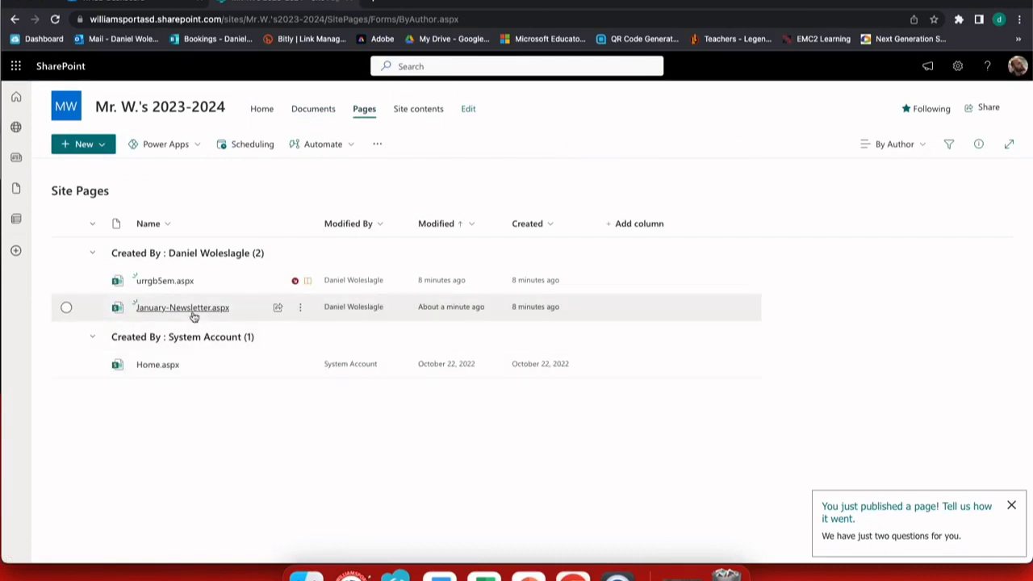
mouse_move(157, 310)
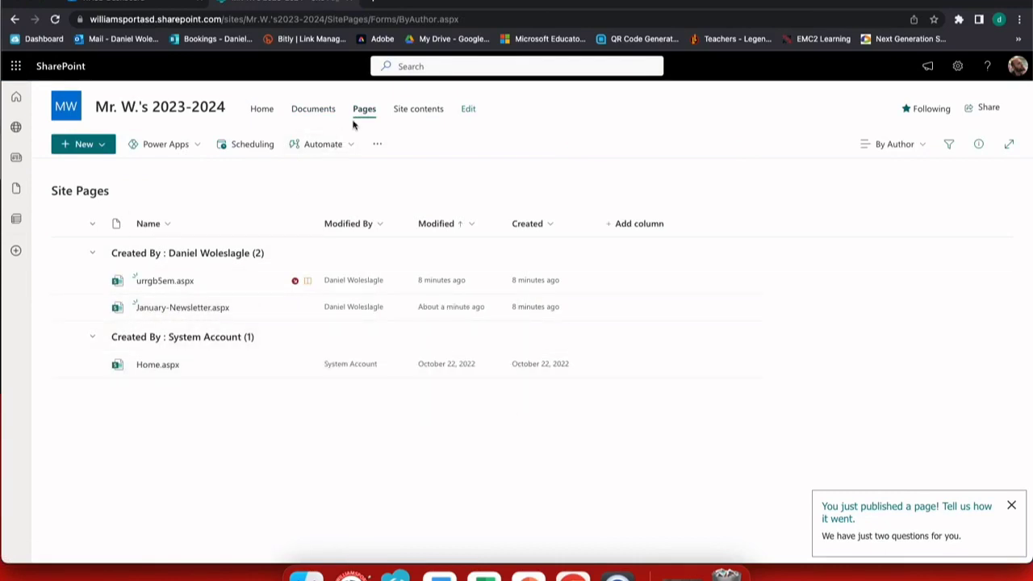
left_click(415, 113)
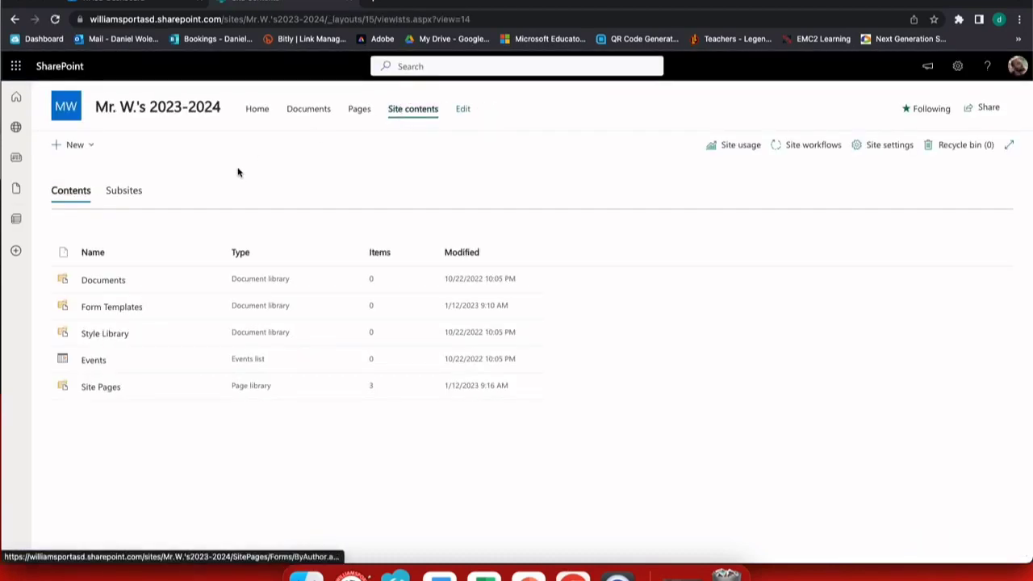
left_click(62, 148)
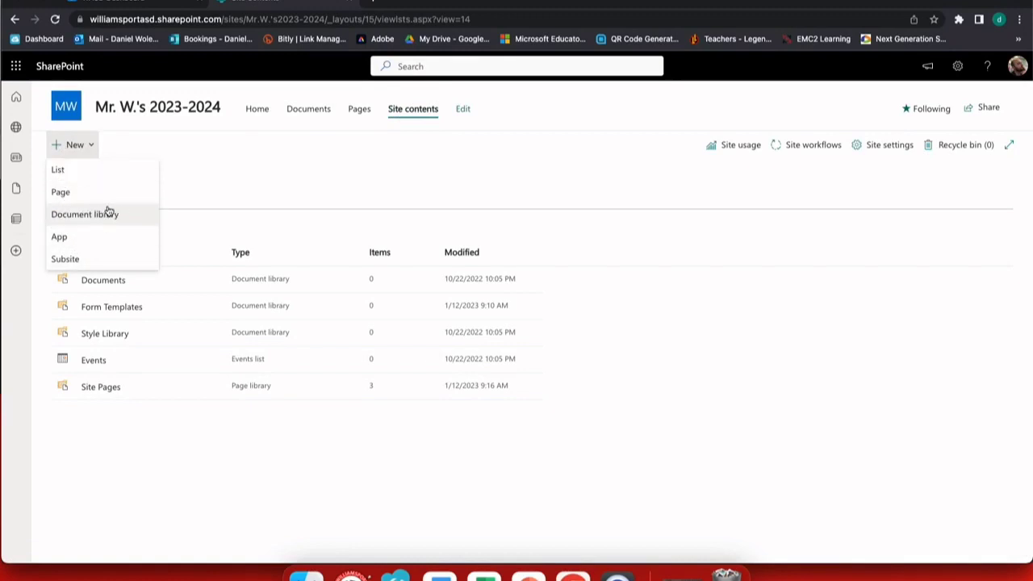
Dismiss the New menu and go to the site's Site settings page
left_click(144, 150)
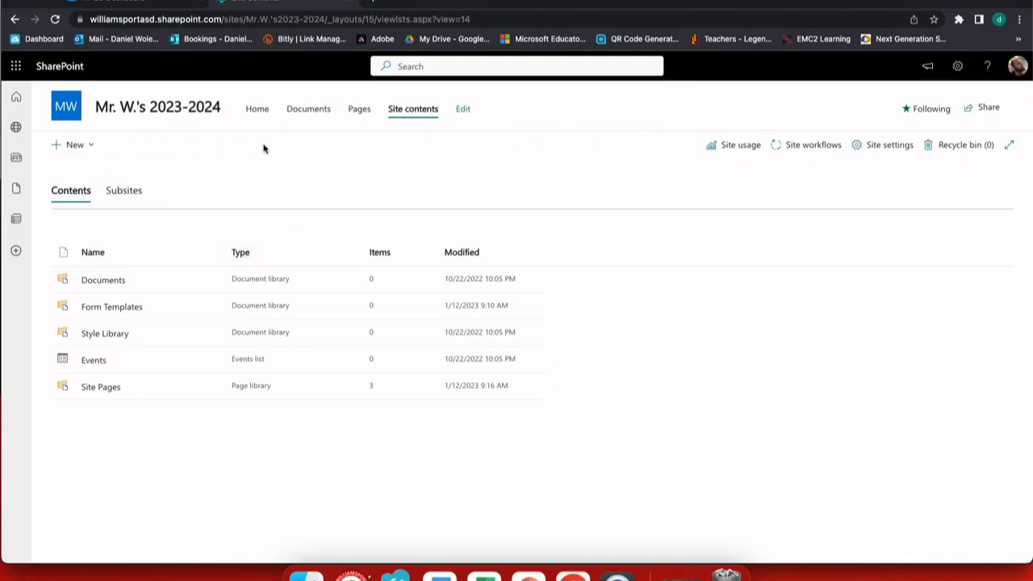
left_click(868, 152)
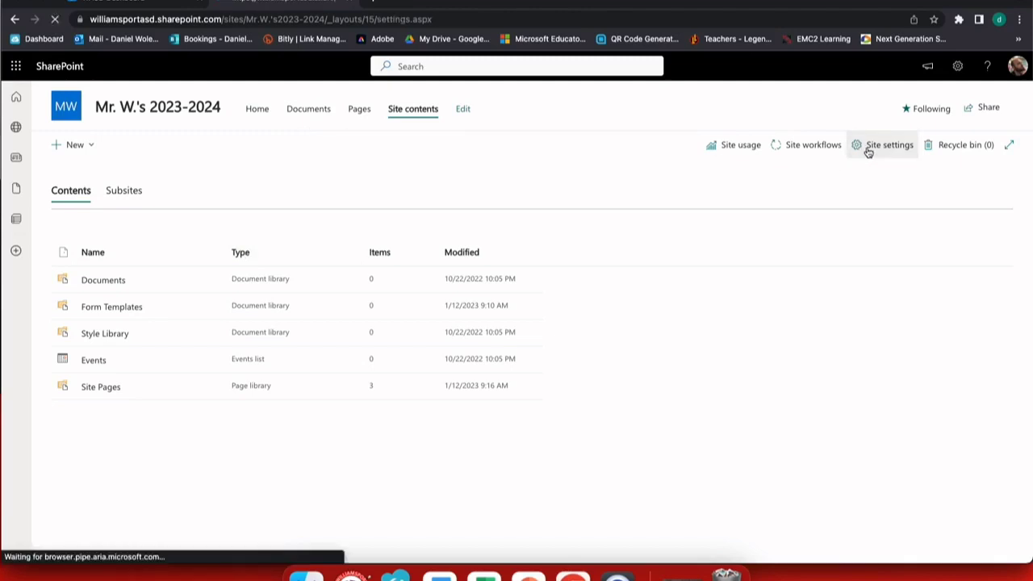